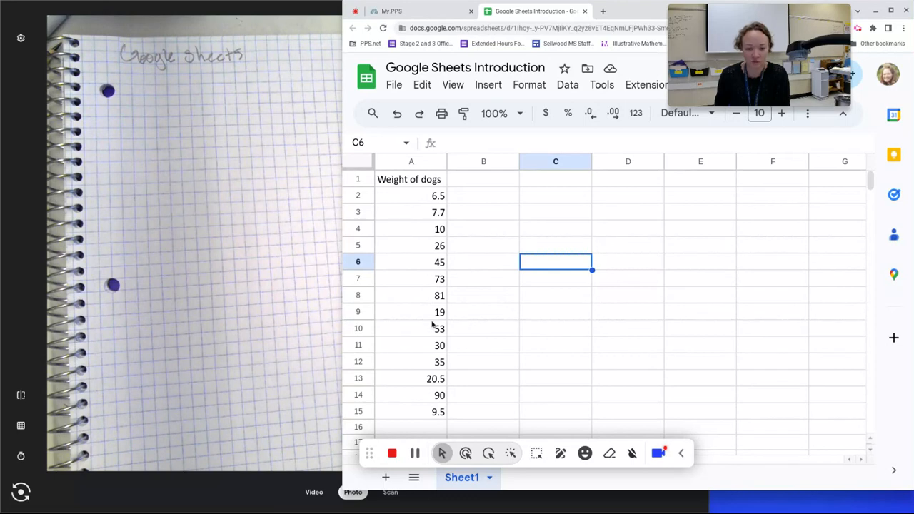
Step: Enter =SUM(A2:A15) in D1 to total the dog weights, giving 506.2
left_click(412, 203)
left_click(423, 300)
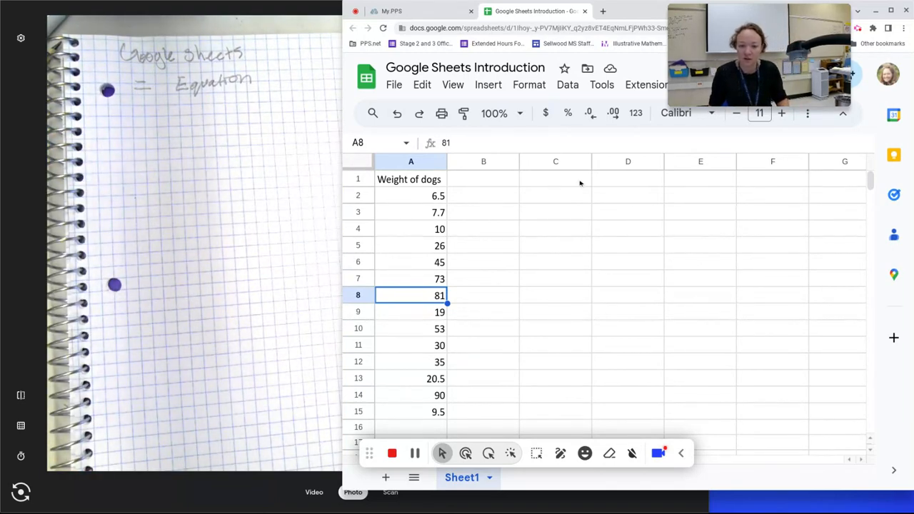
left_click(611, 185)
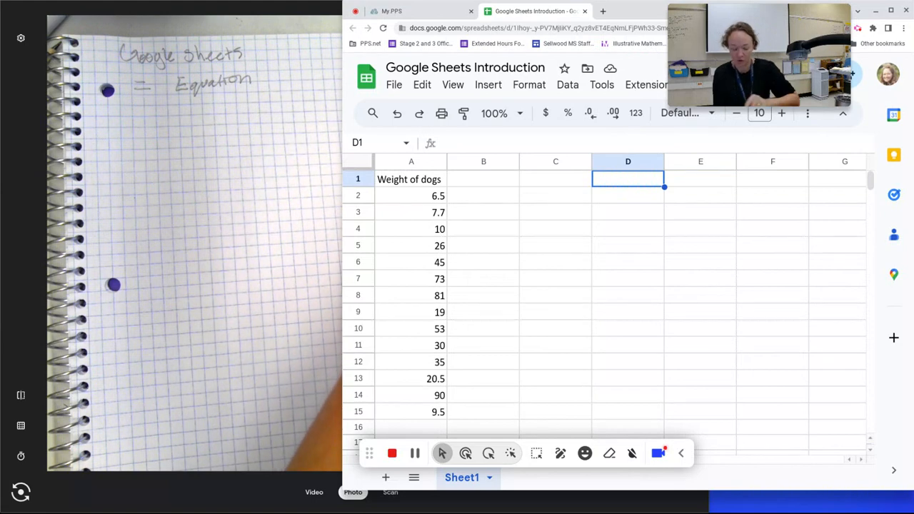
type("=")
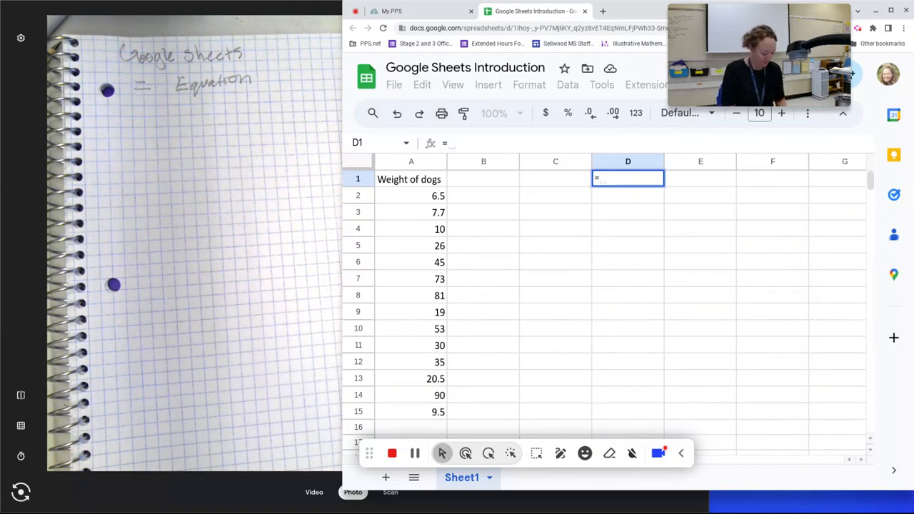
type("sujm")
key("BackSpace")
key("BackSpace")
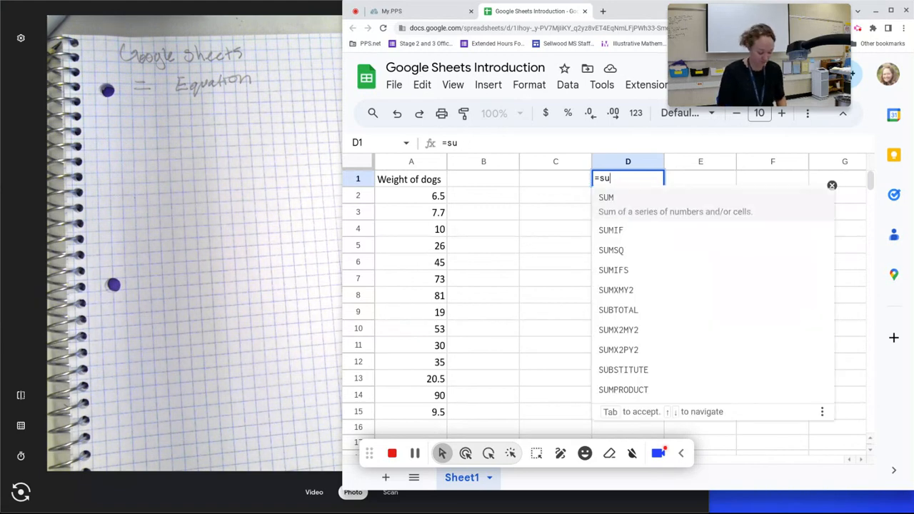
type("m")
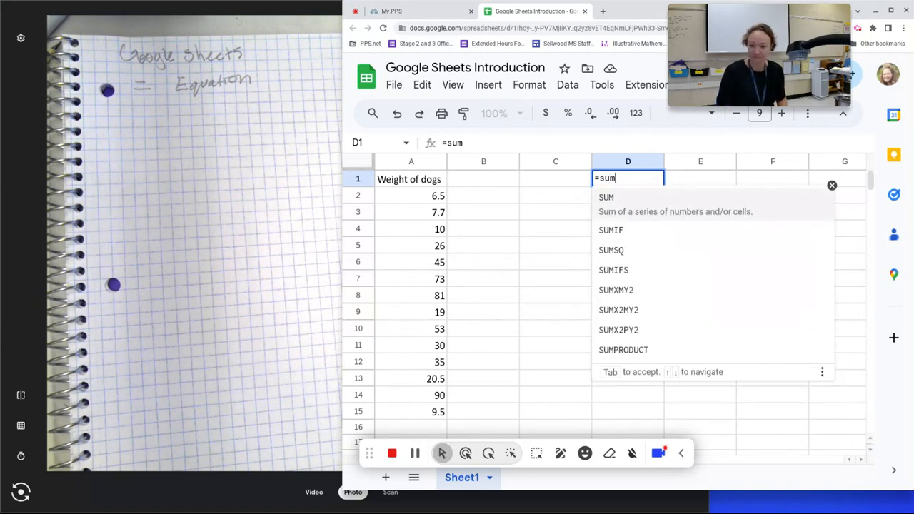
left_click(636, 203)
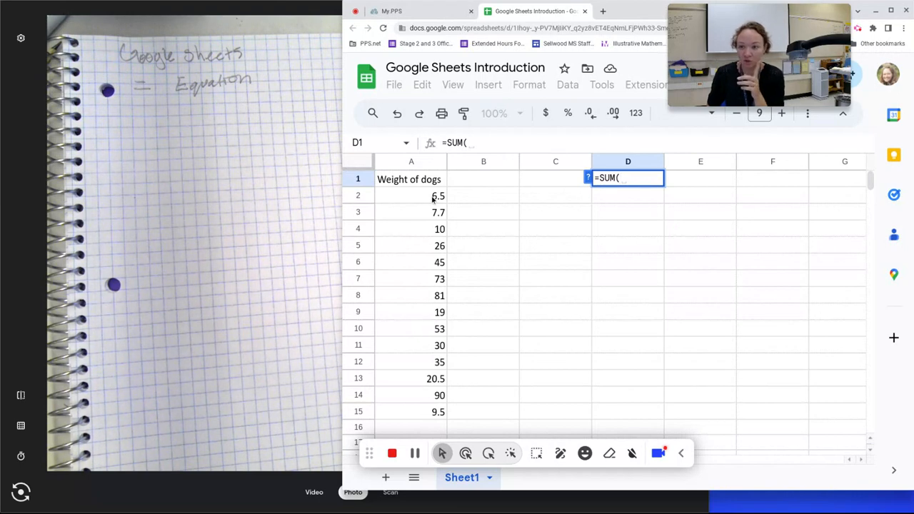
left_click_drag(427, 204, 426, 414)
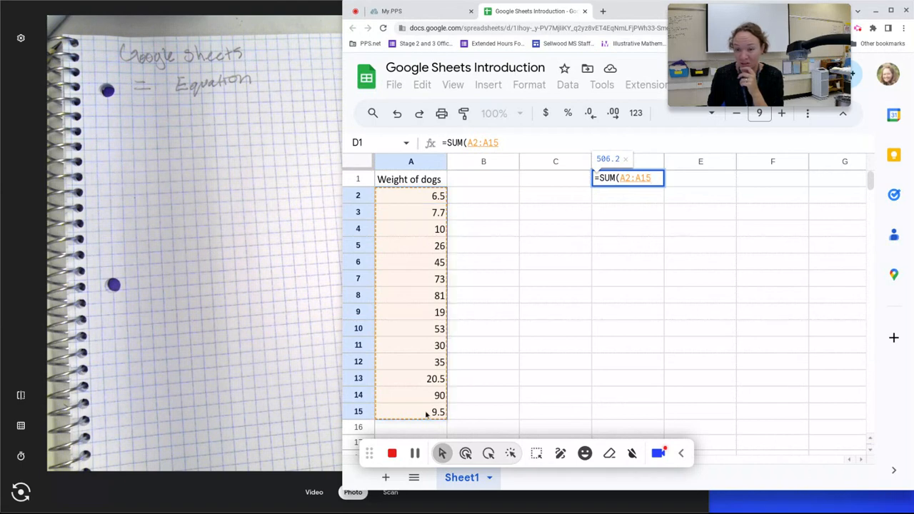
key("Return")
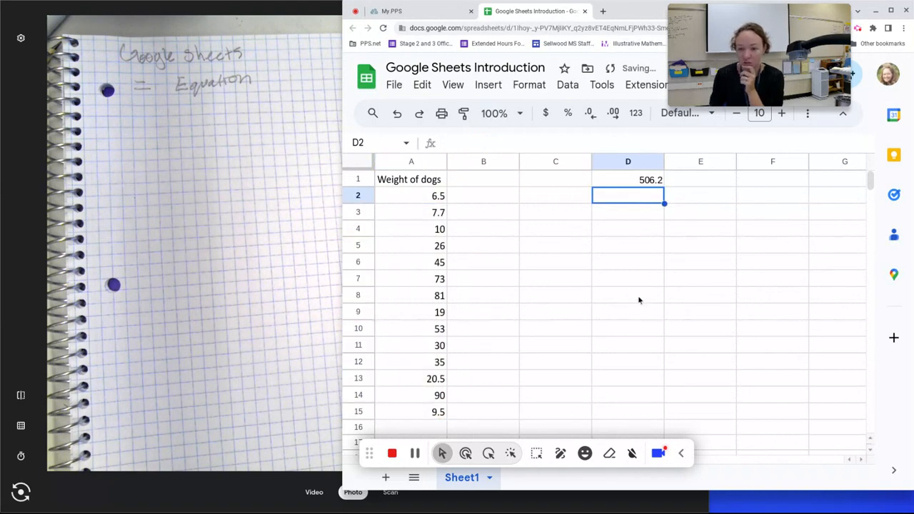
Step: Enter =SUM(A:A) in D2 to total the entire weight column
type("=sum")
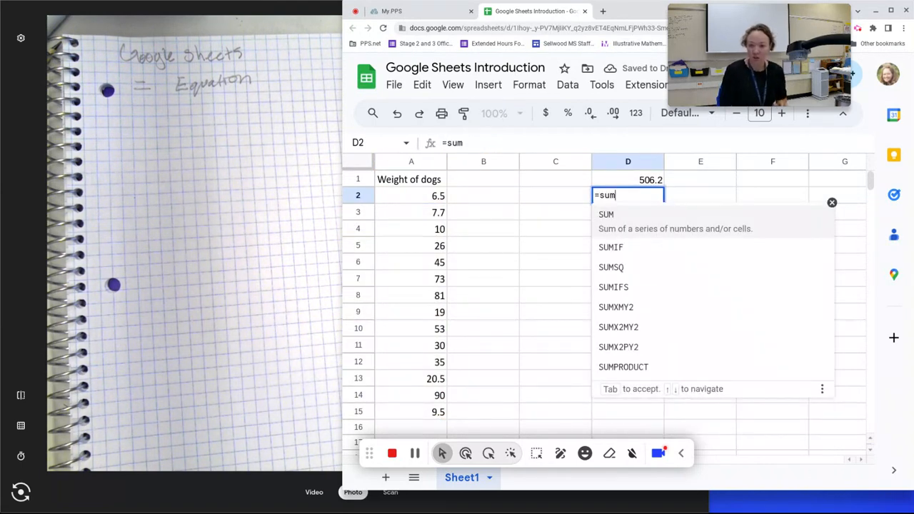
left_click(632, 215)
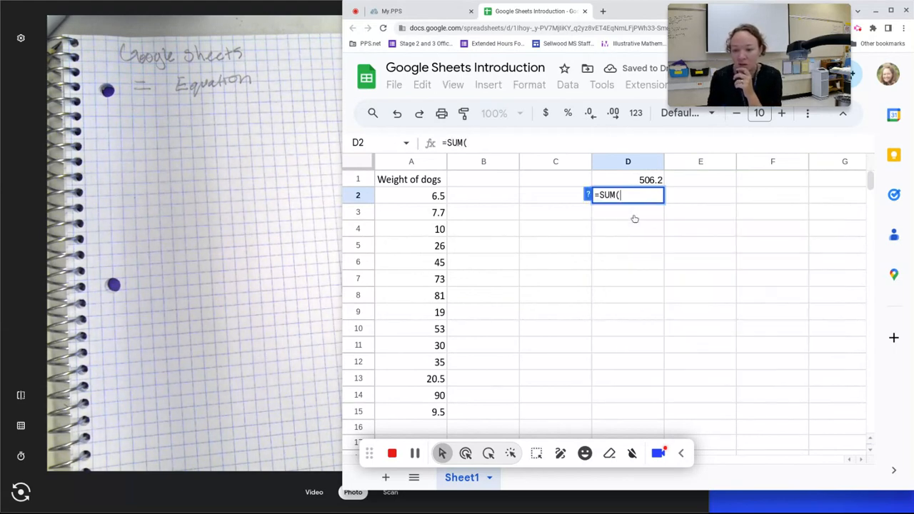
left_click(412, 163)
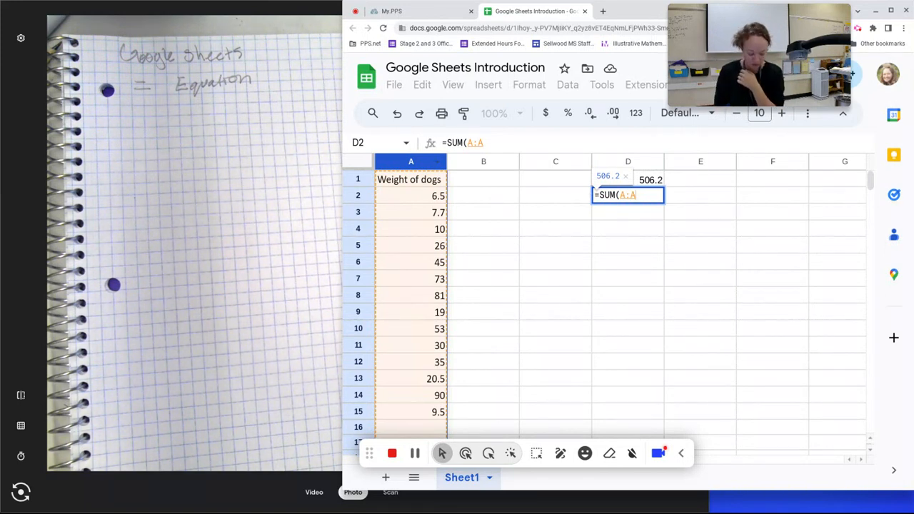
key("Return")
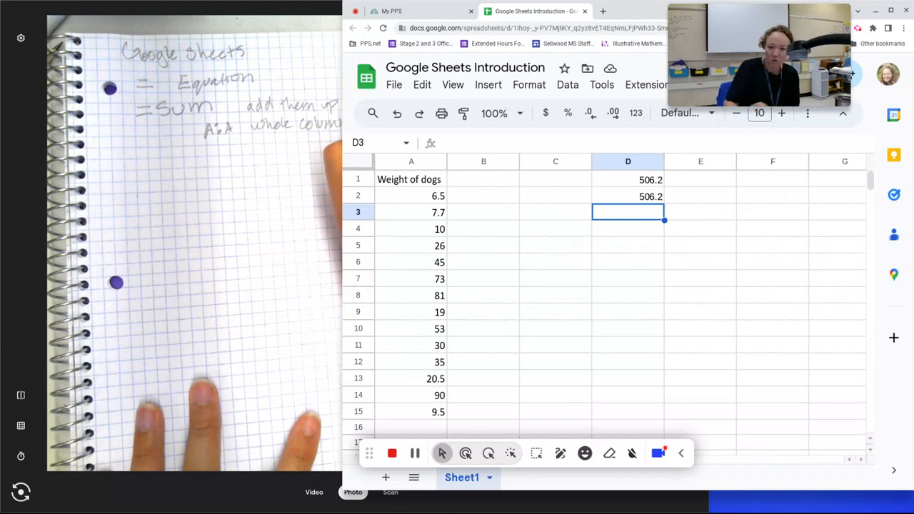
left_click(638, 180)
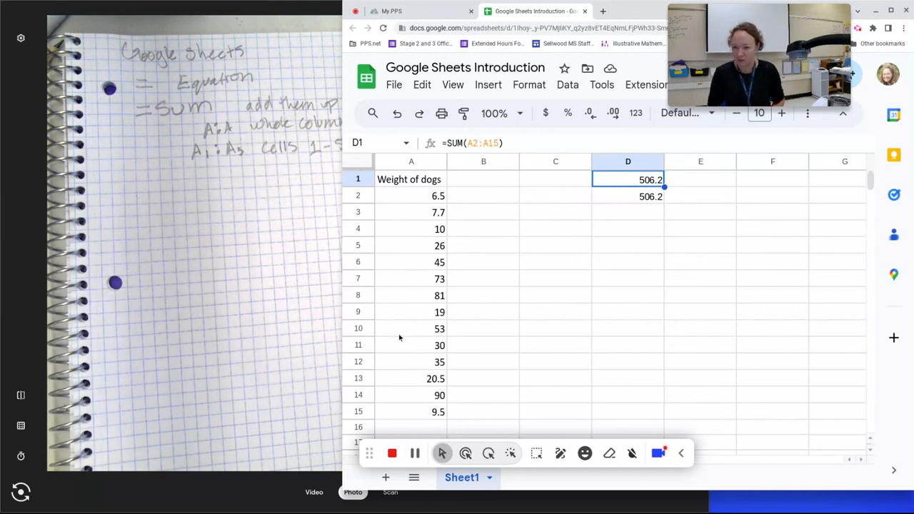
left_click(635, 213)
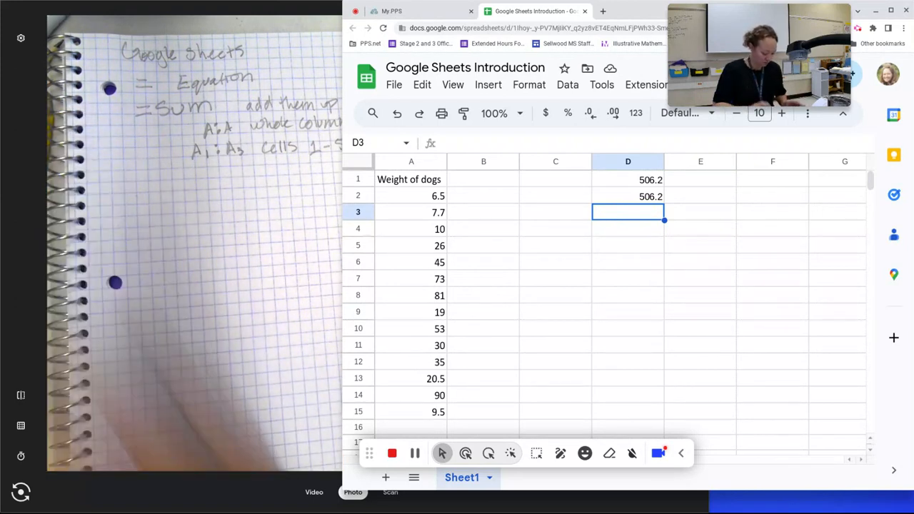
Step: Enter =COUNT(A:A) in D3 to count the 14 weights
type("=")
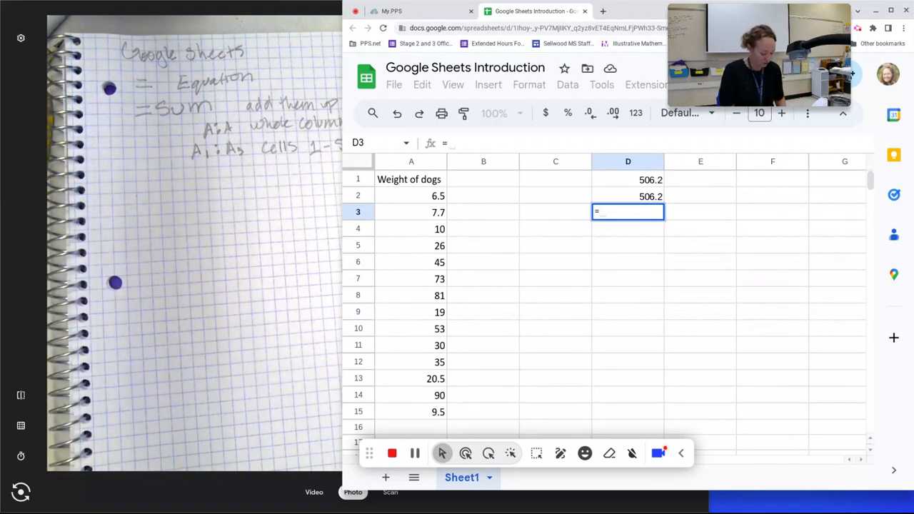
type("cou")
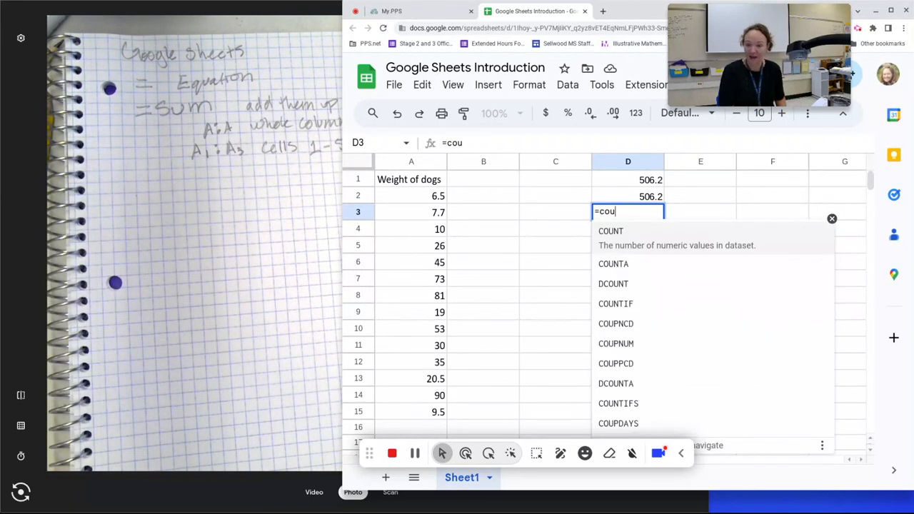
left_click(637, 243)
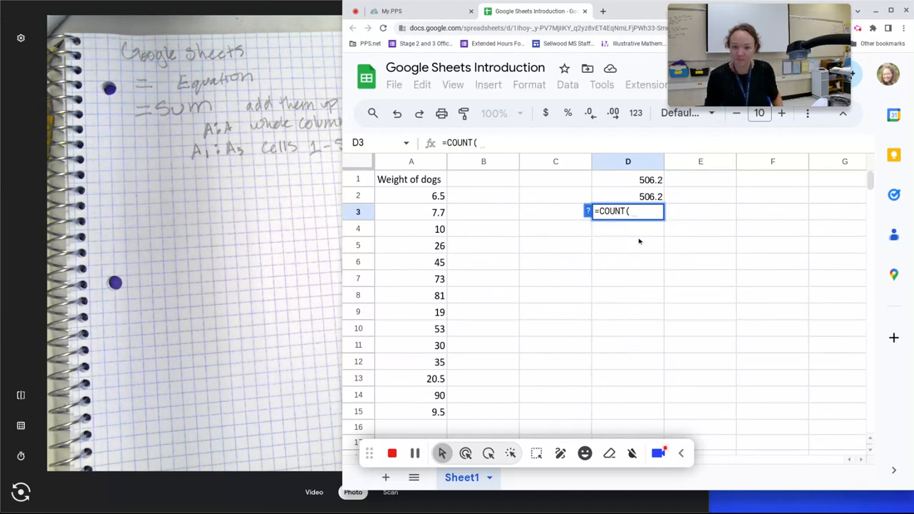
left_click(416, 163)
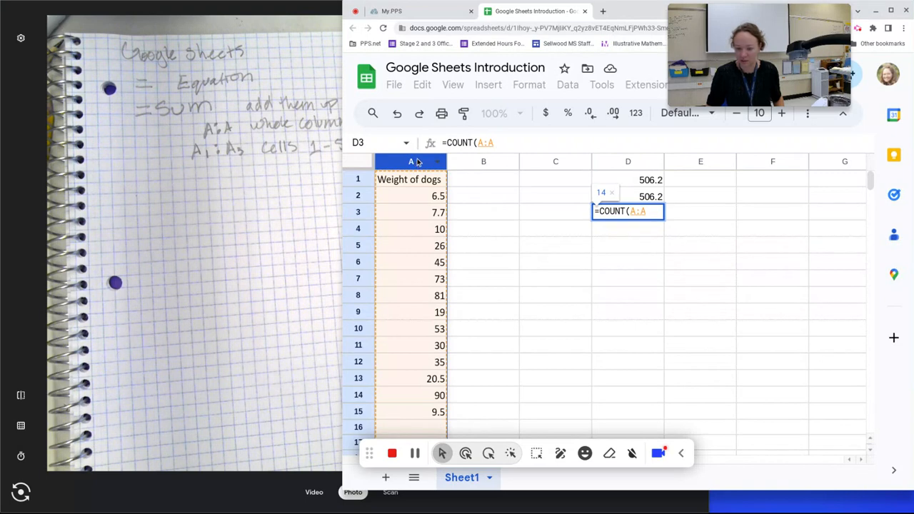
type(")")
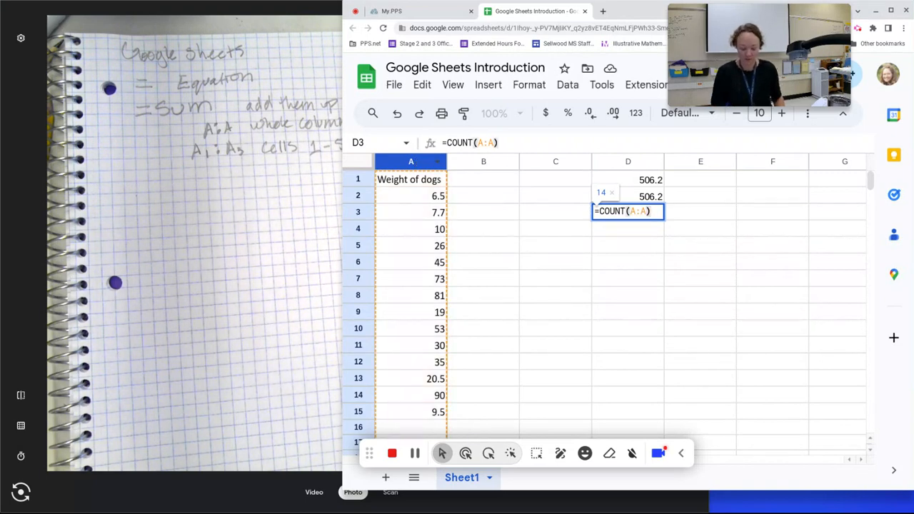
key("Return")
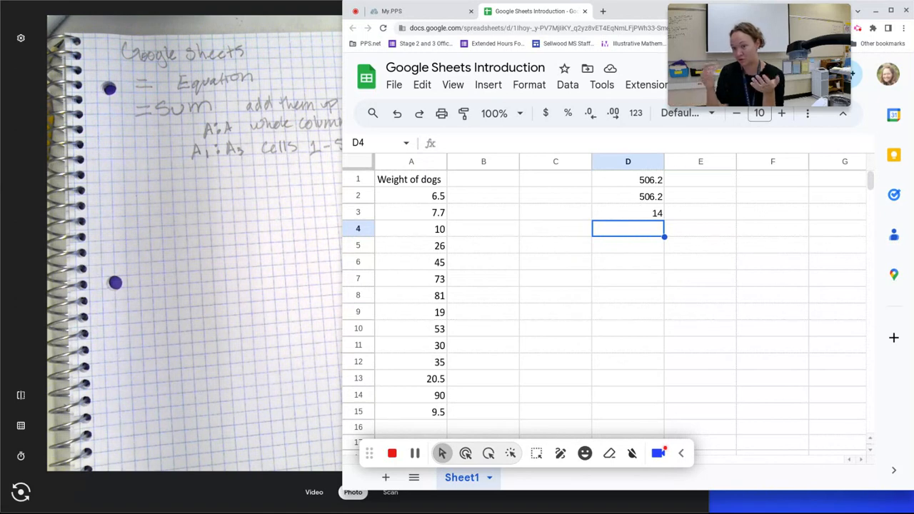
Step: Enter =D2/D3 in D4 to get the average weight 36.15714286
type("=")
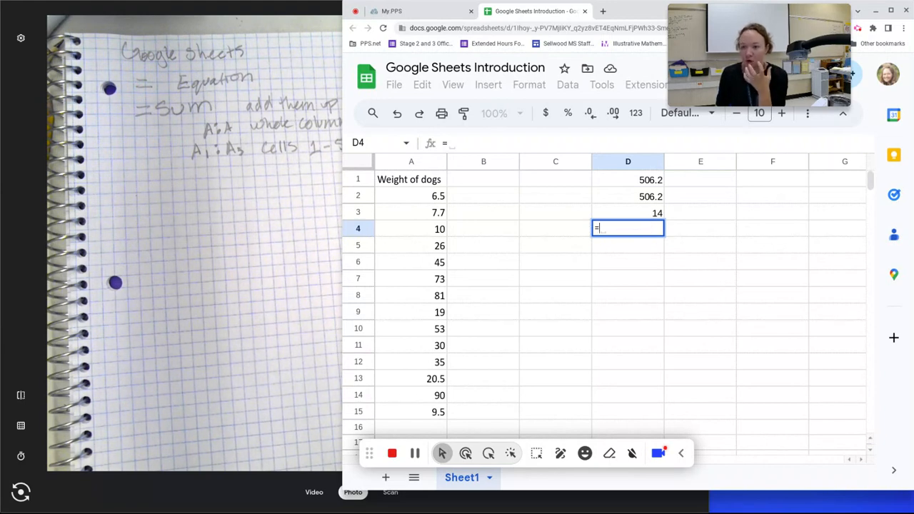
left_click(650, 200)
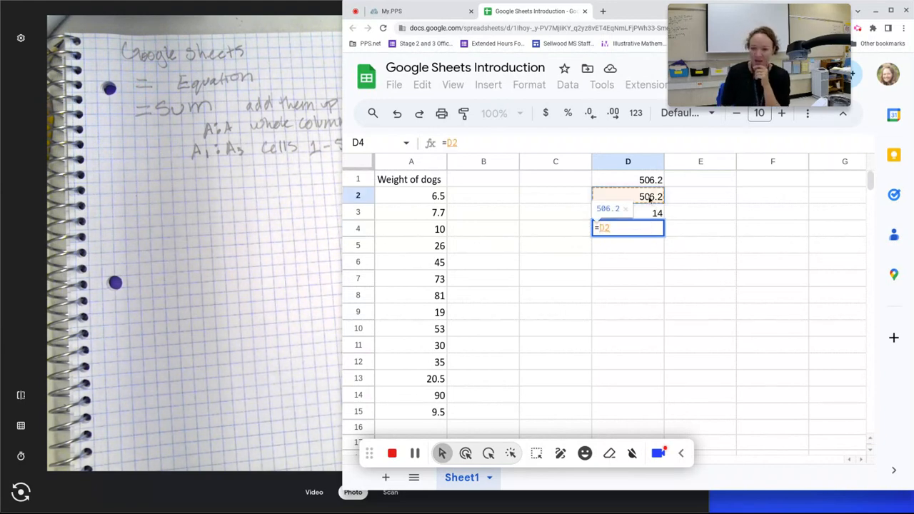
type("/")
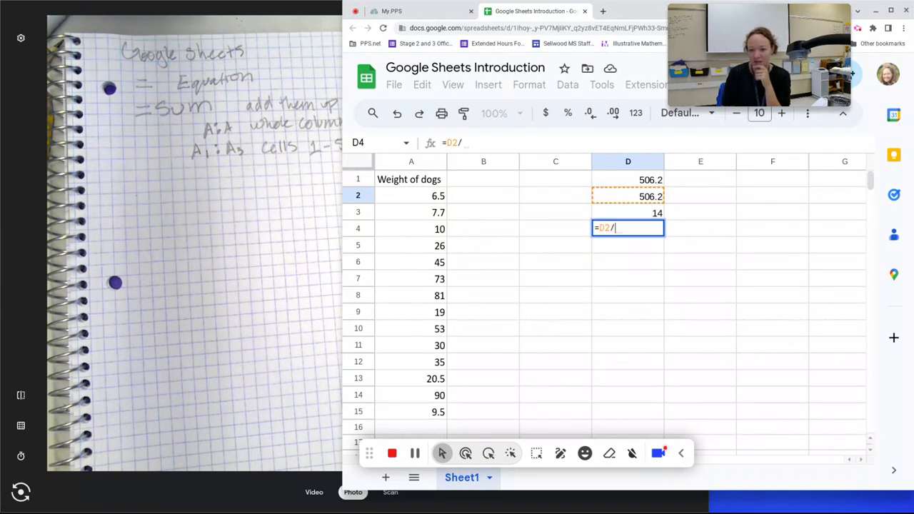
left_click(636, 214)
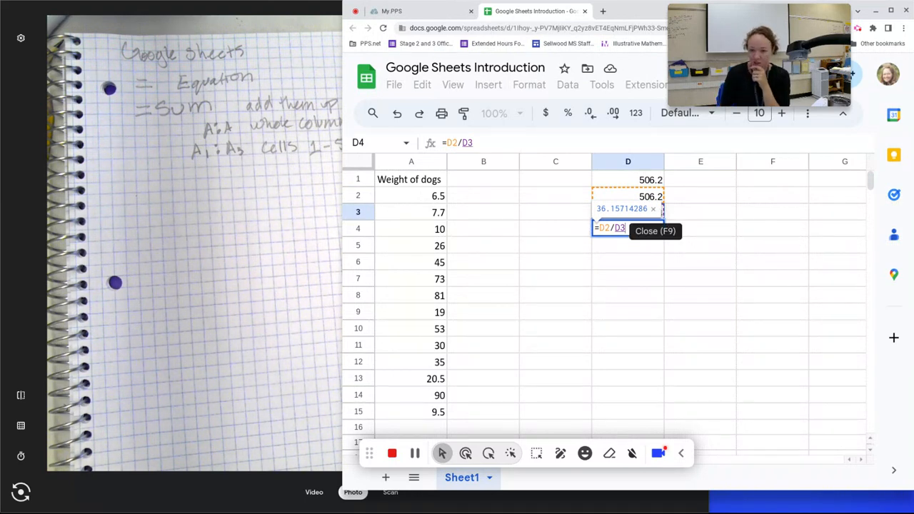
key("Return")
left_click(657, 233)
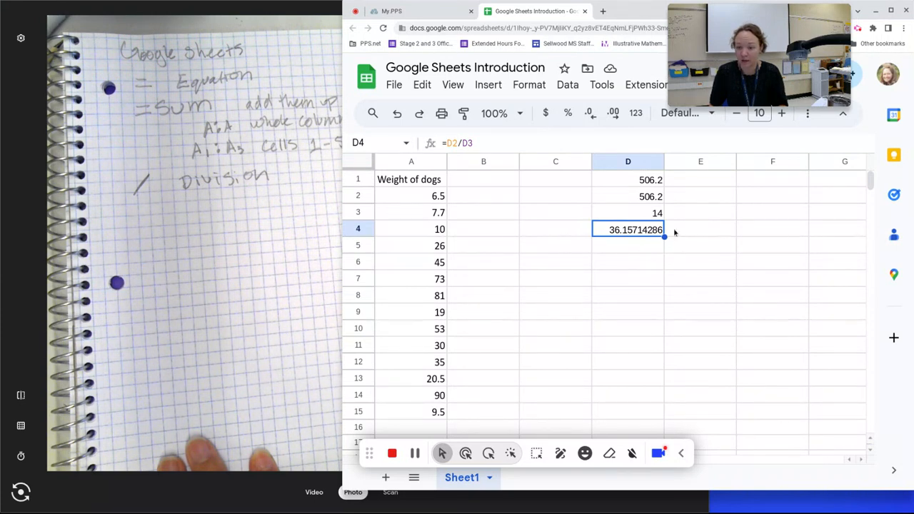
left_click(576, 179)
Step: Label cells C1 to C5 as sum, sum, count, average and average
type("su")
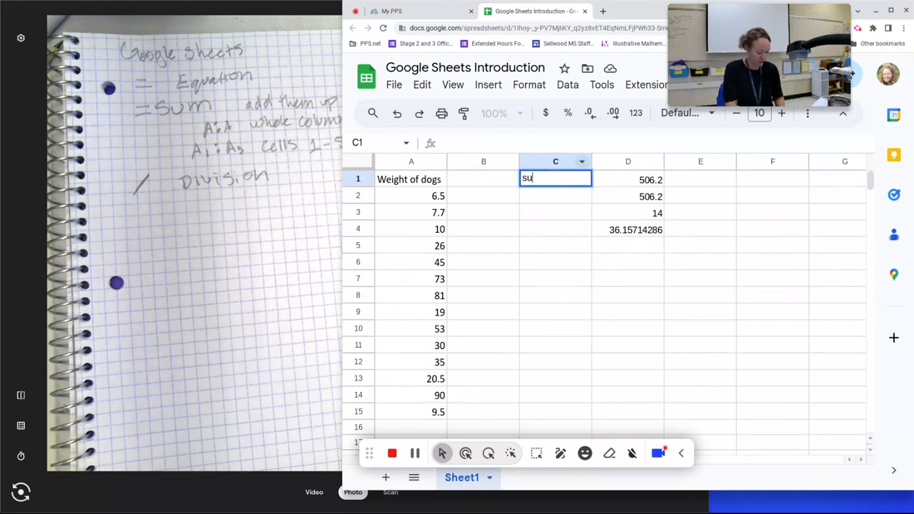
type("m")
left_click(552, 196)
type("su")
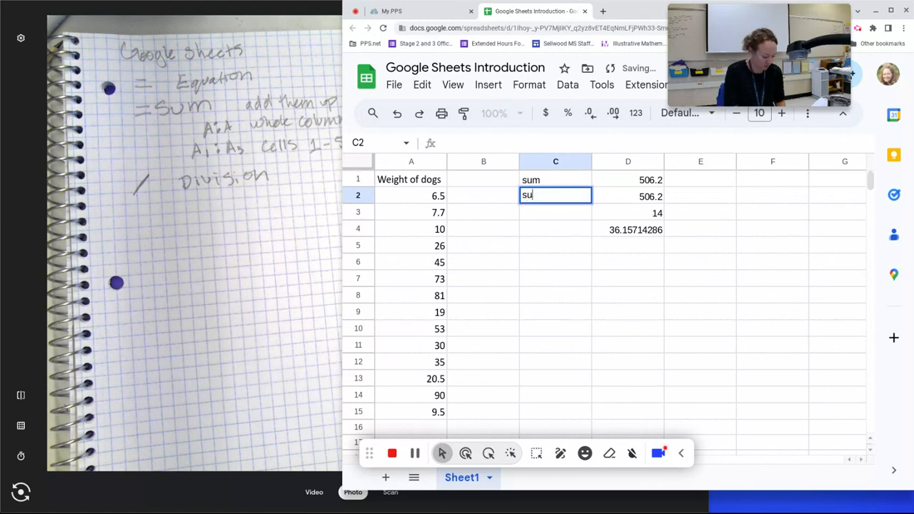
type("m")
left_click(553, 213)
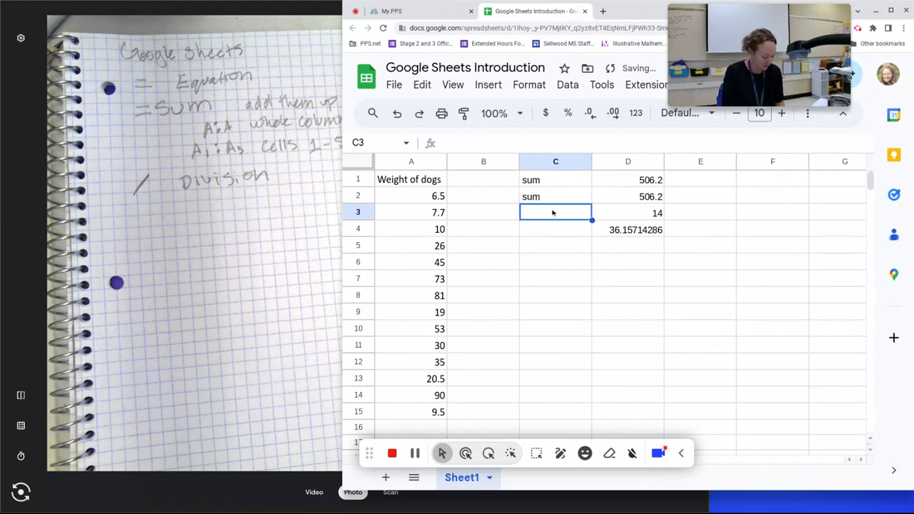
type("count")
left_click(543, 230)
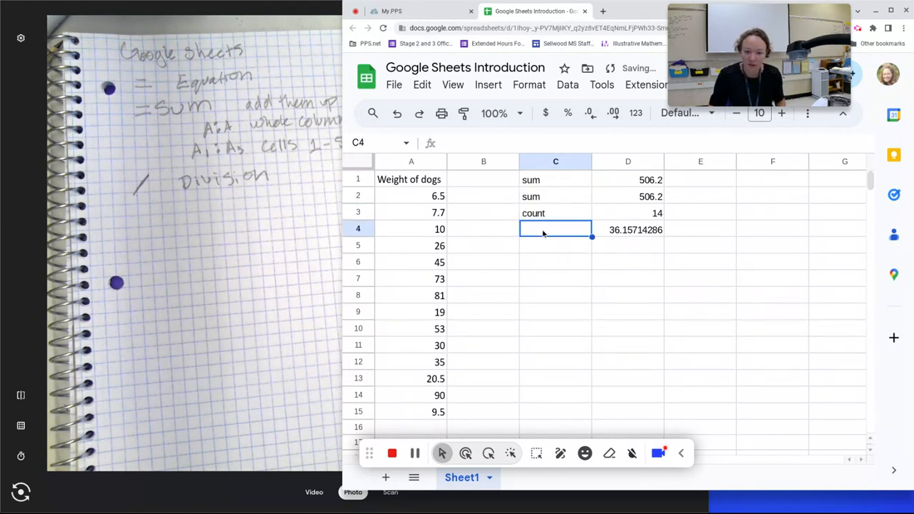
type("average")
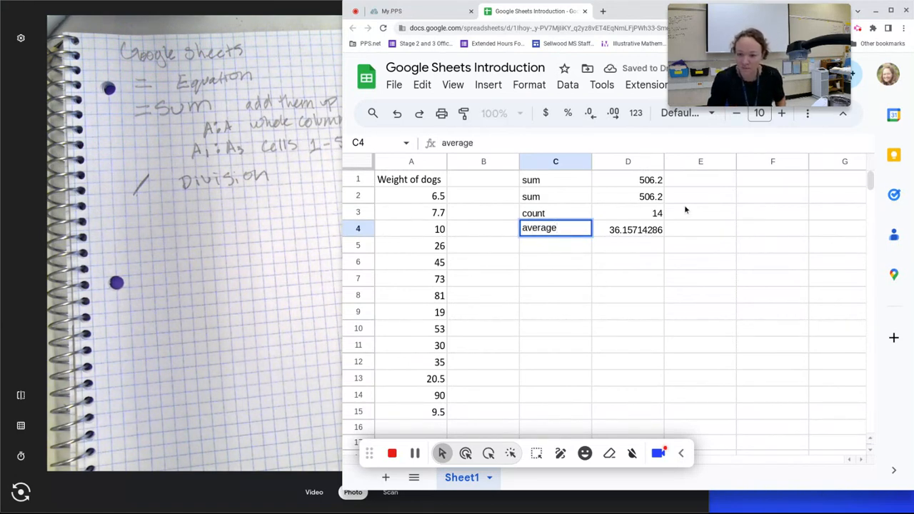
left_click(571, 250)
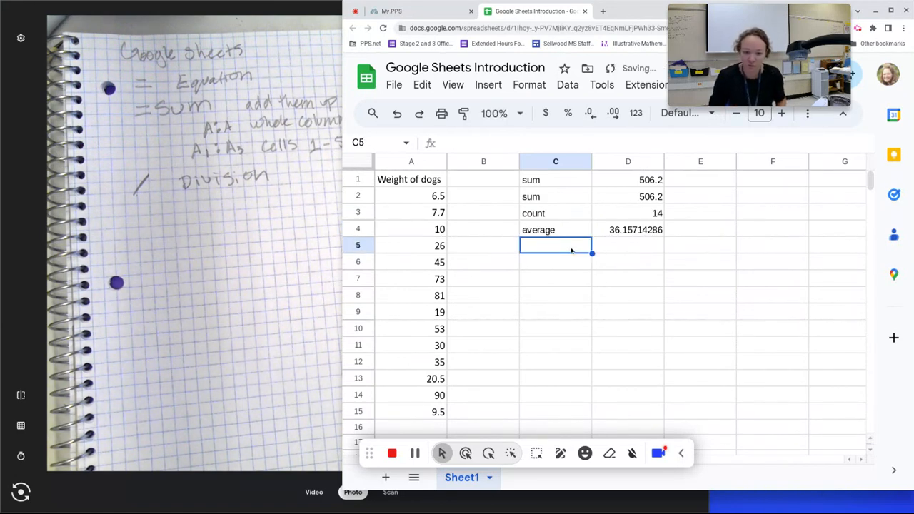
type("average")
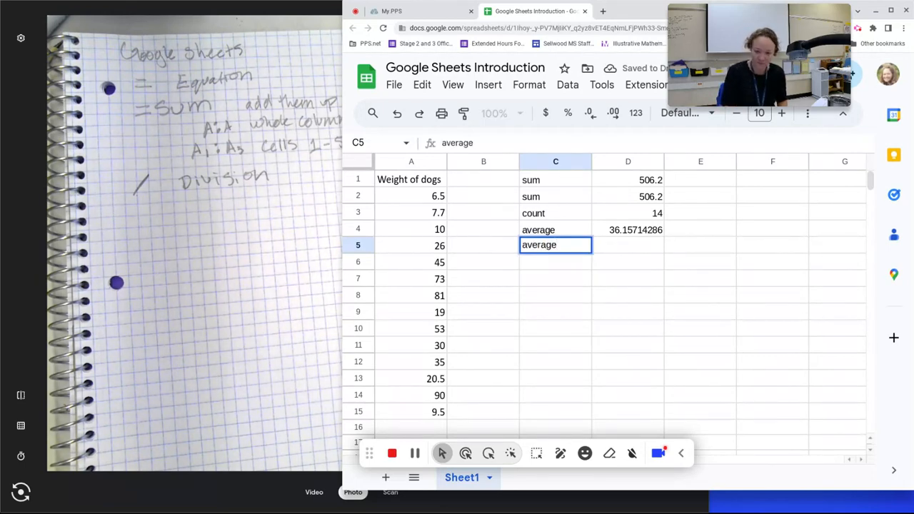
Step: Enter =AVERAGE(A:A) in D5, showing 36.15714286
left_click(631, 253)
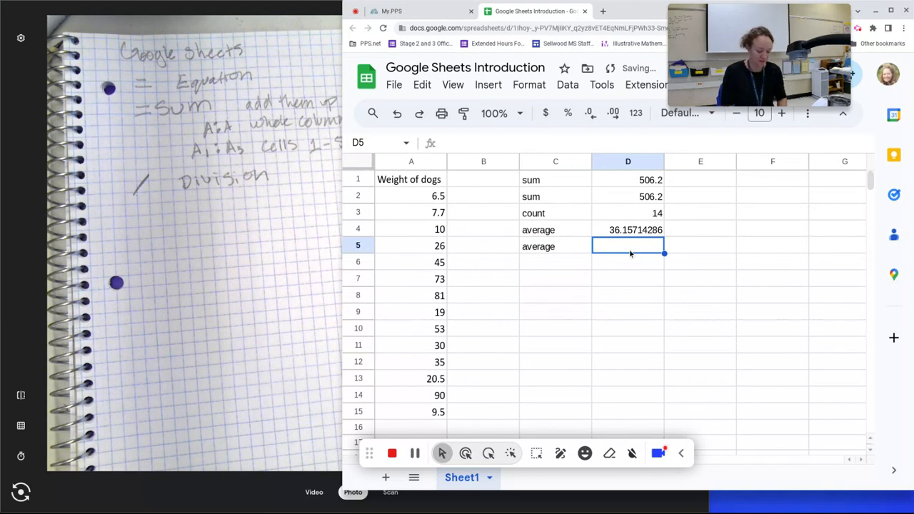
type("=")
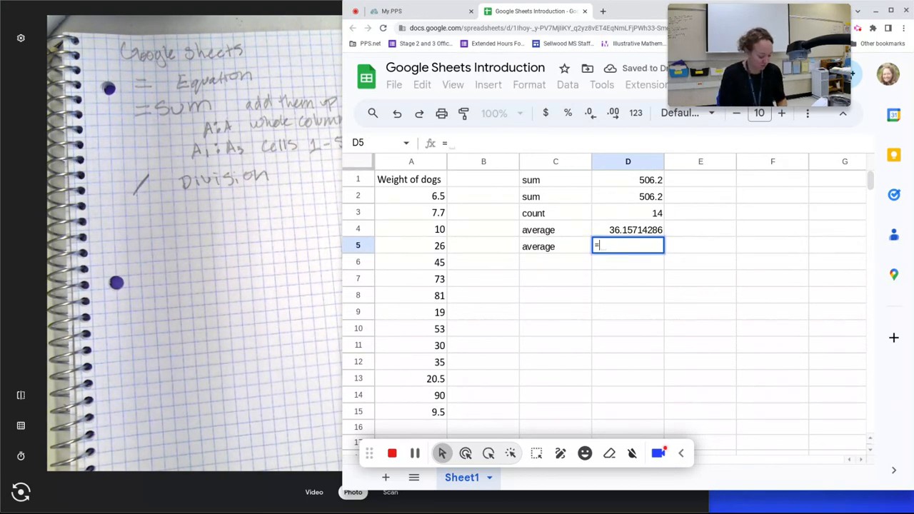
type("aver")
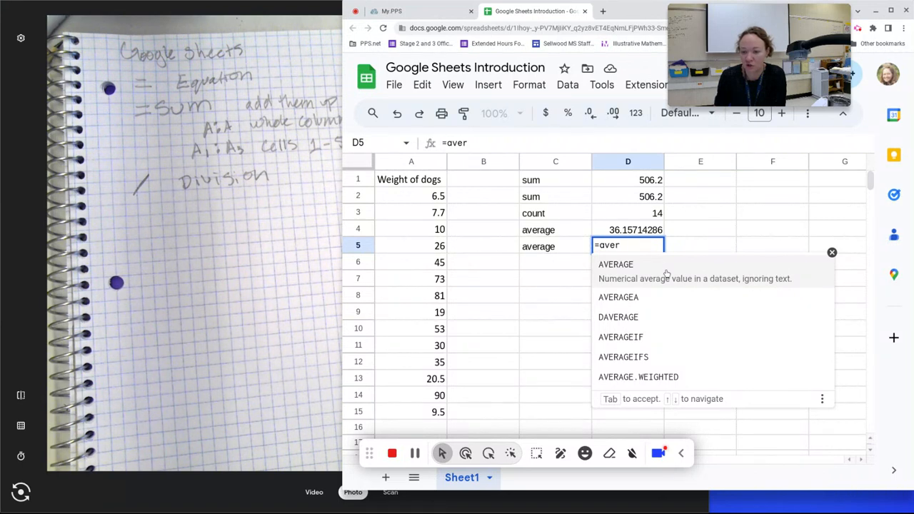
left_click(666, 274)
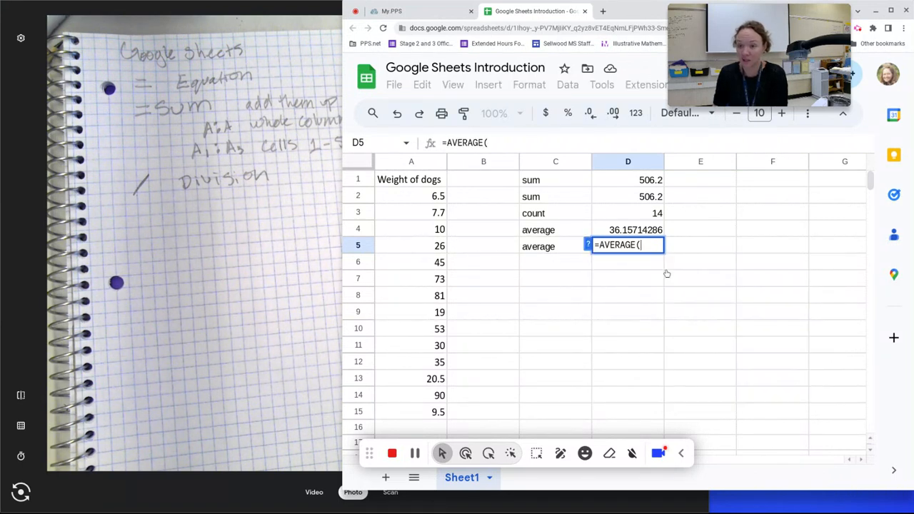
left_click(416, 163)
key("Return")
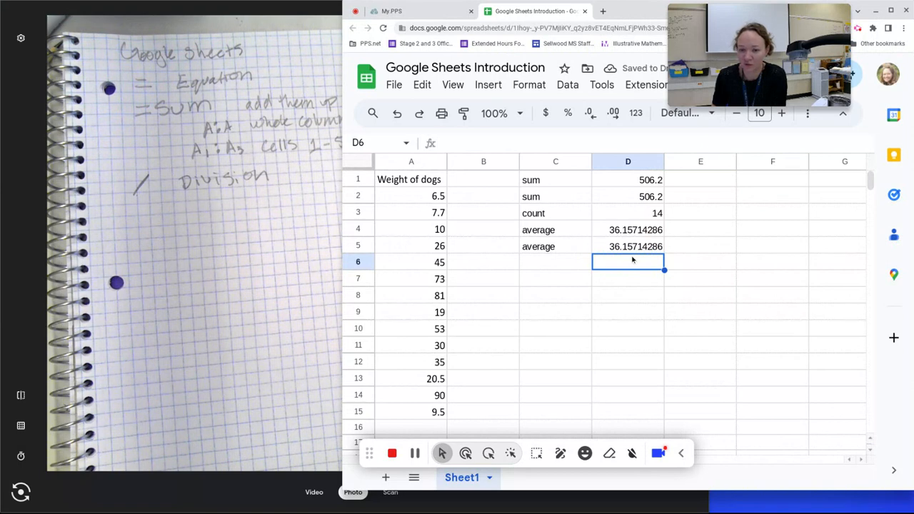
left_click(562, 264)
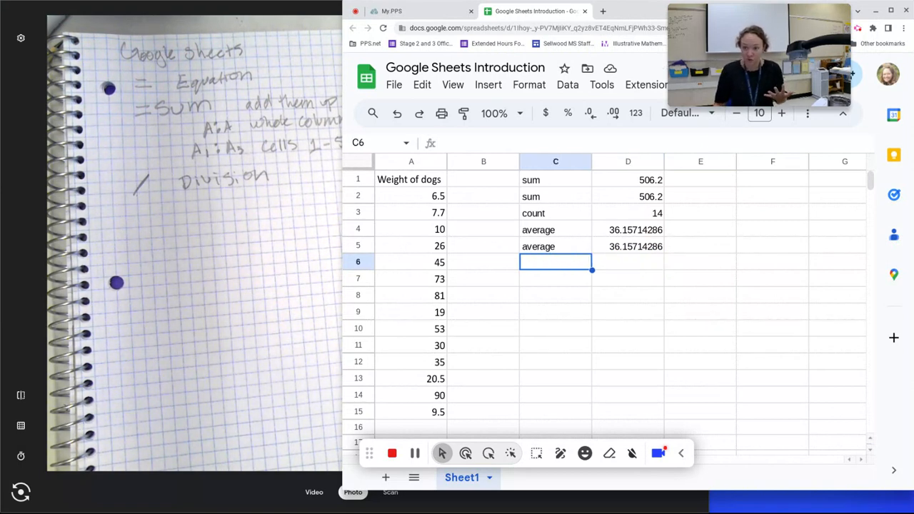
Step: Enter =1+1, =10-4 and =15*3 in C7 to C9, giving 2, 6 and 45
left_click(576, 281)
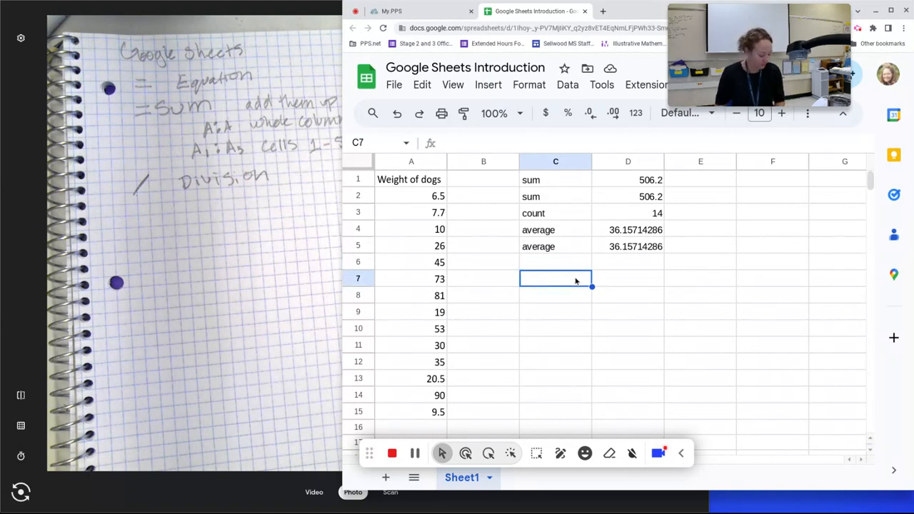
type("=")
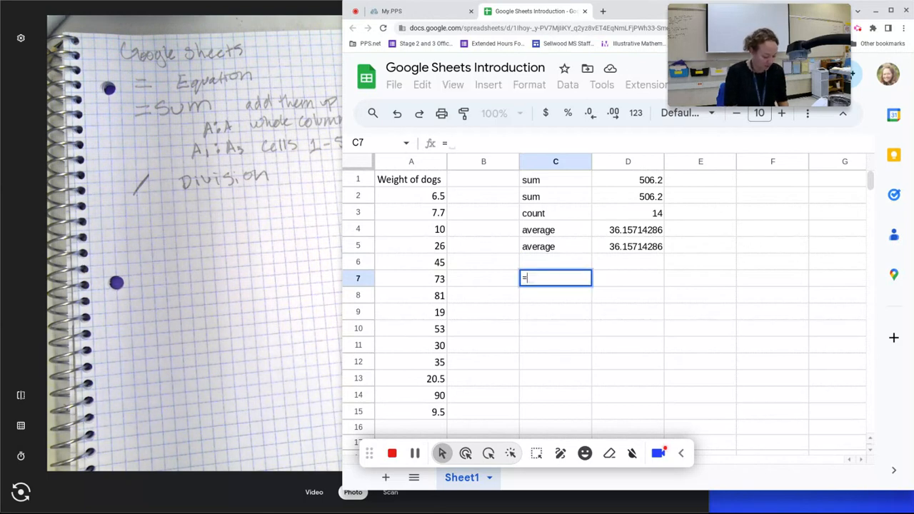
type("1+1")
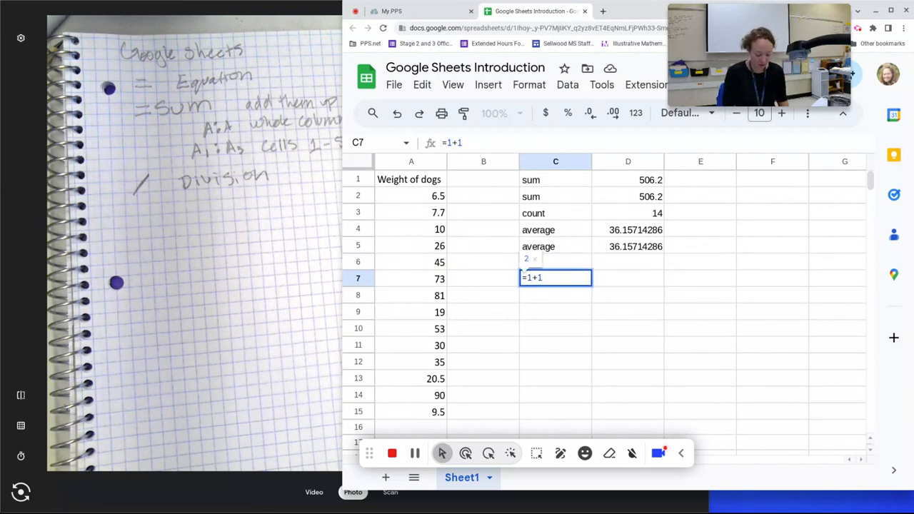
key("Return")
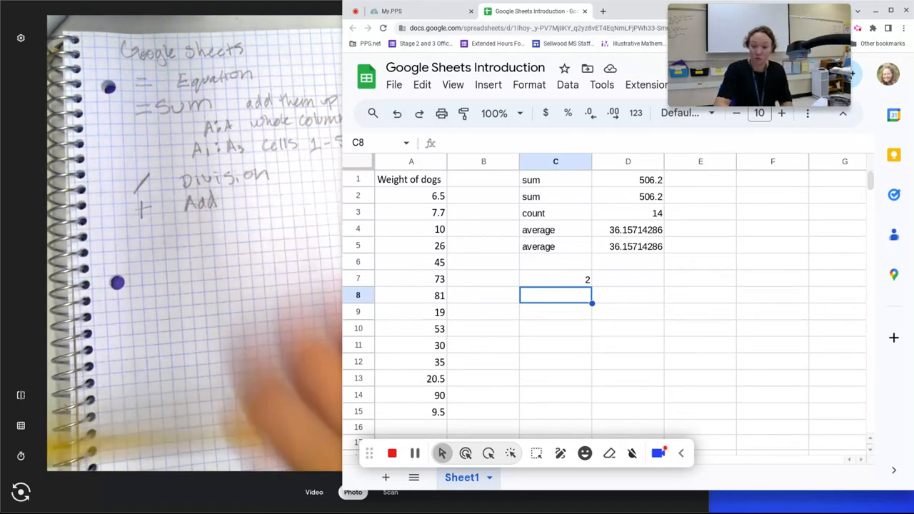
type("=")
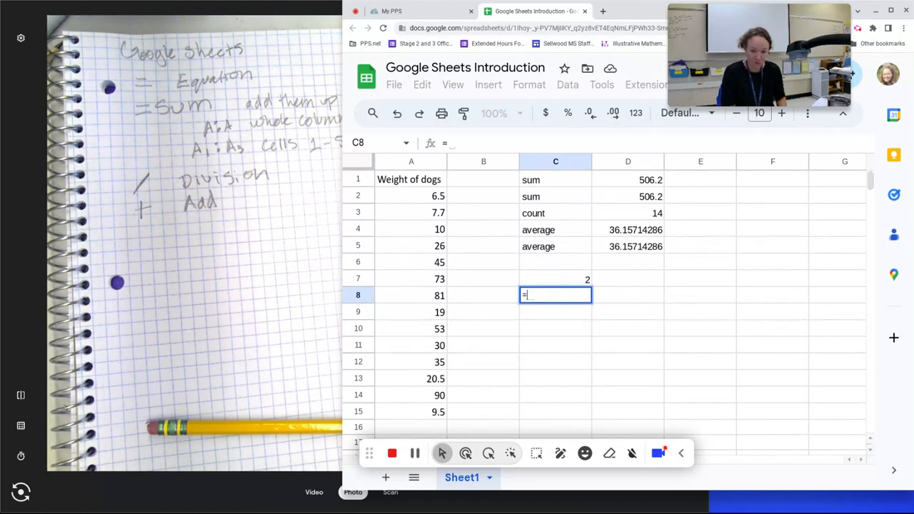
type("1")
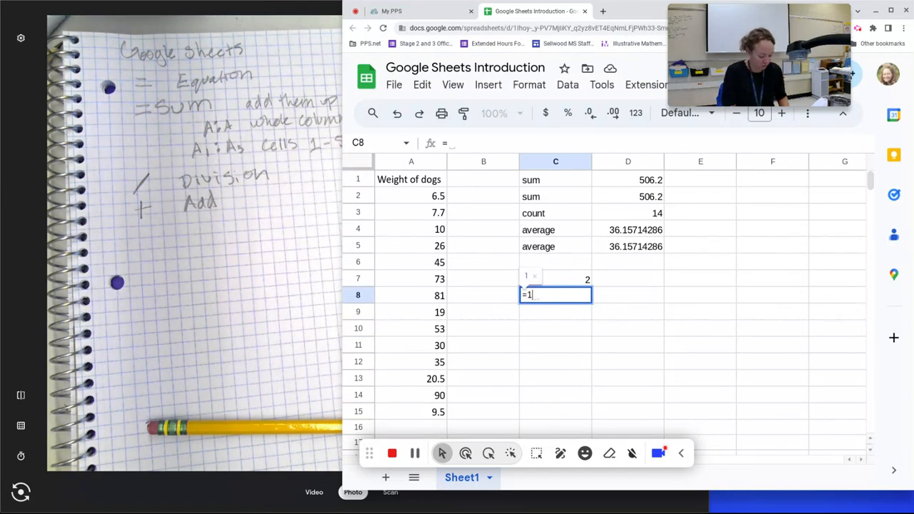
type("0-4")
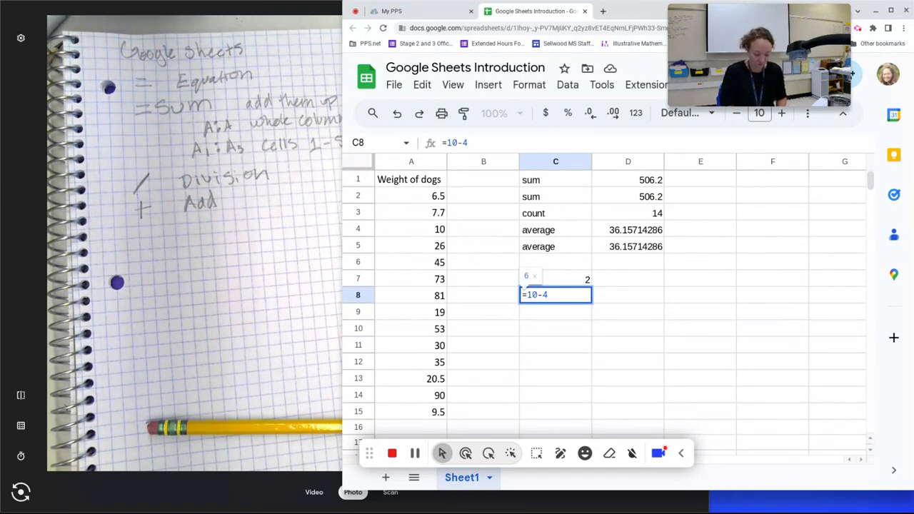
key("Return")
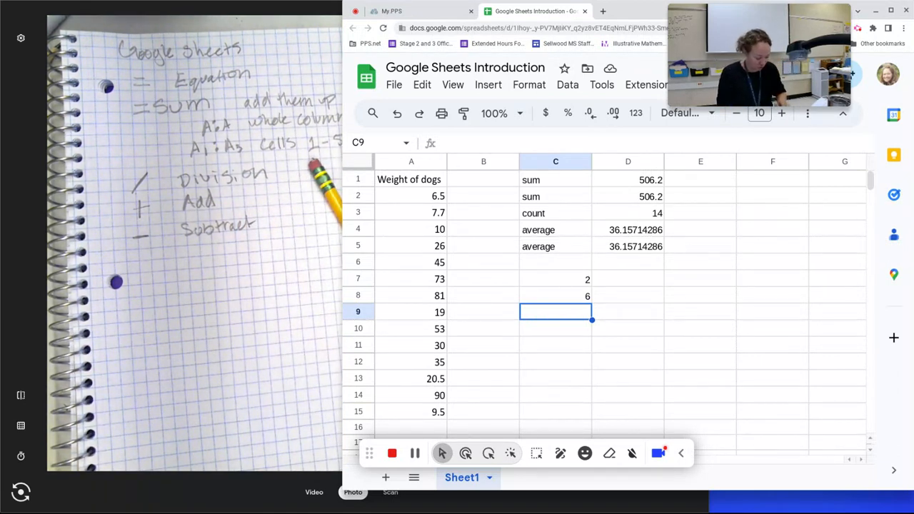
type("15")
key("BackSpace")
key("BackSpace")
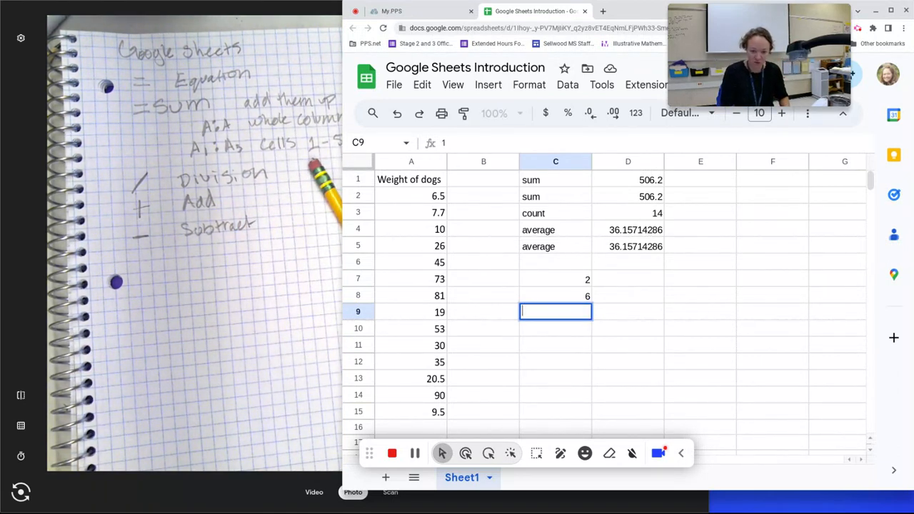
type("=15")
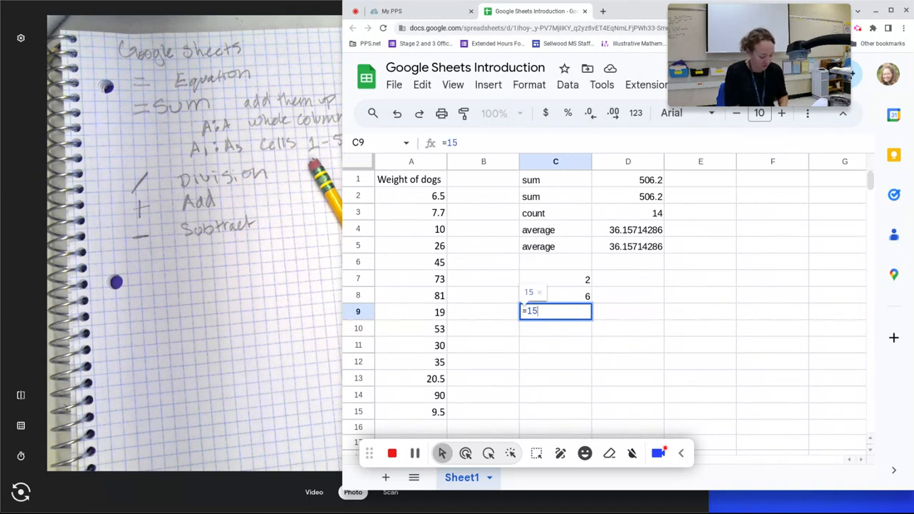
type("*3")
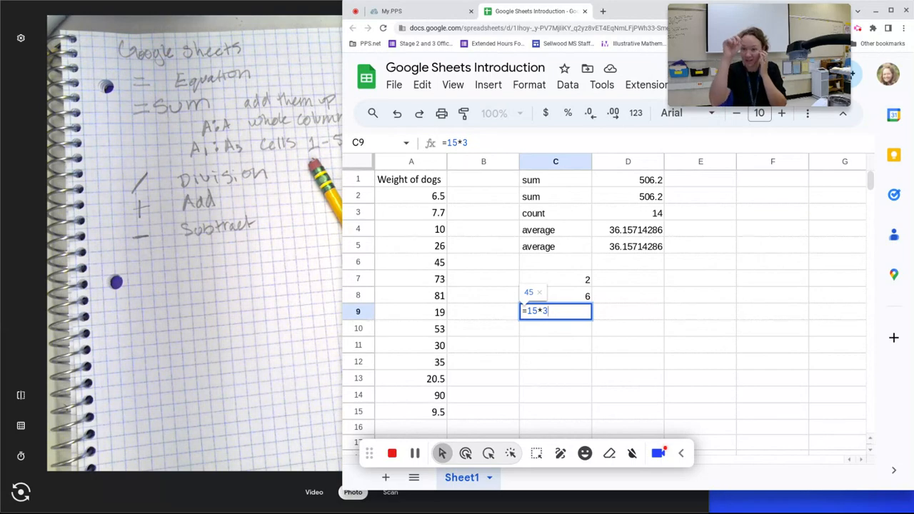
key("Return")
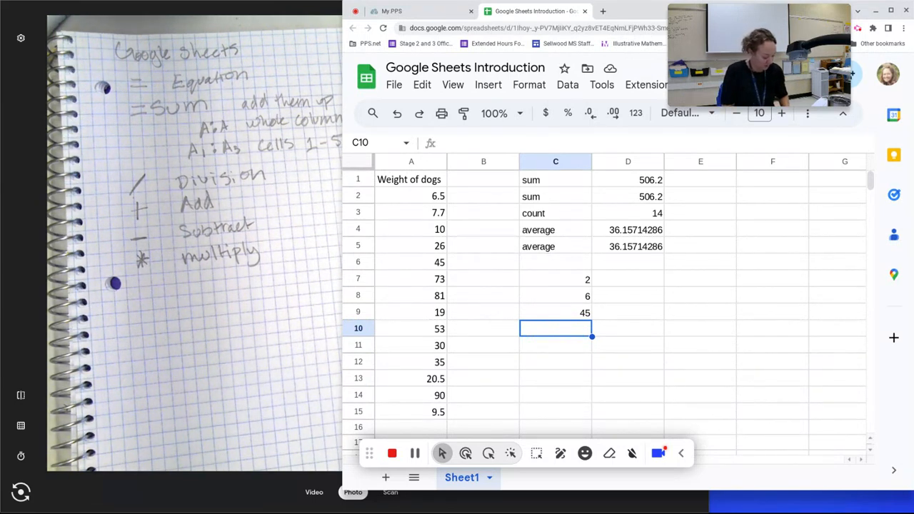
Step: Enter =2^5 in C10 to get 32
type("=2")
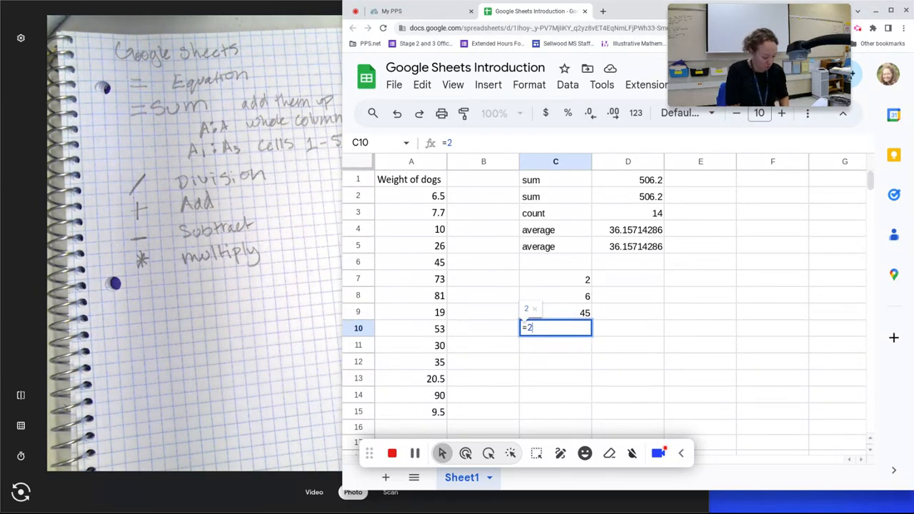
type("^5")
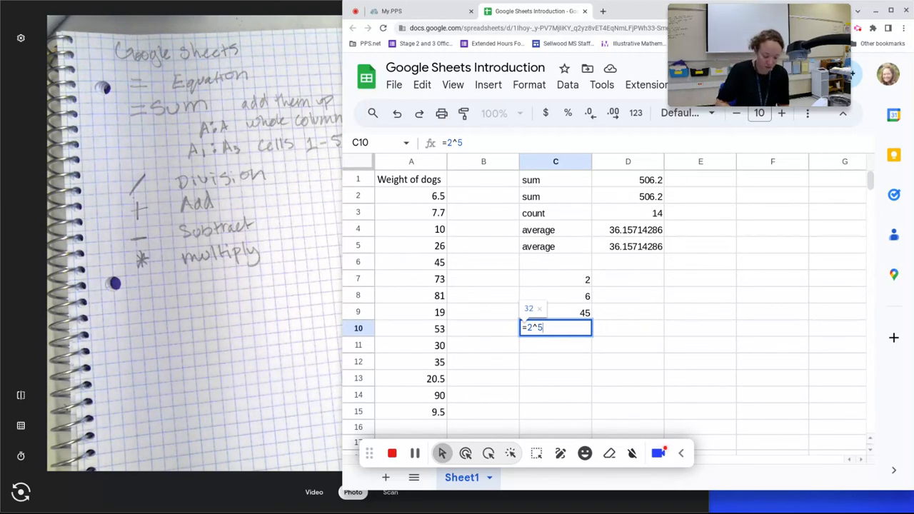
key("Return")
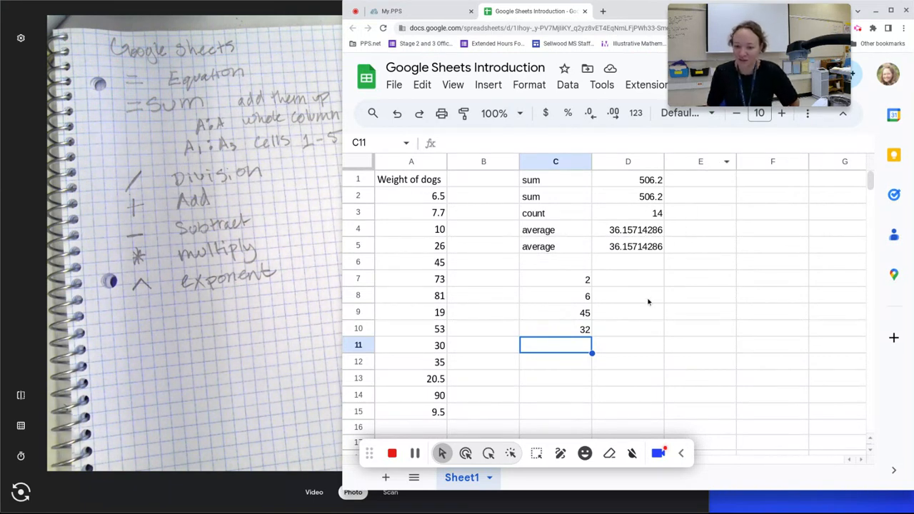
left_click(642, 348)
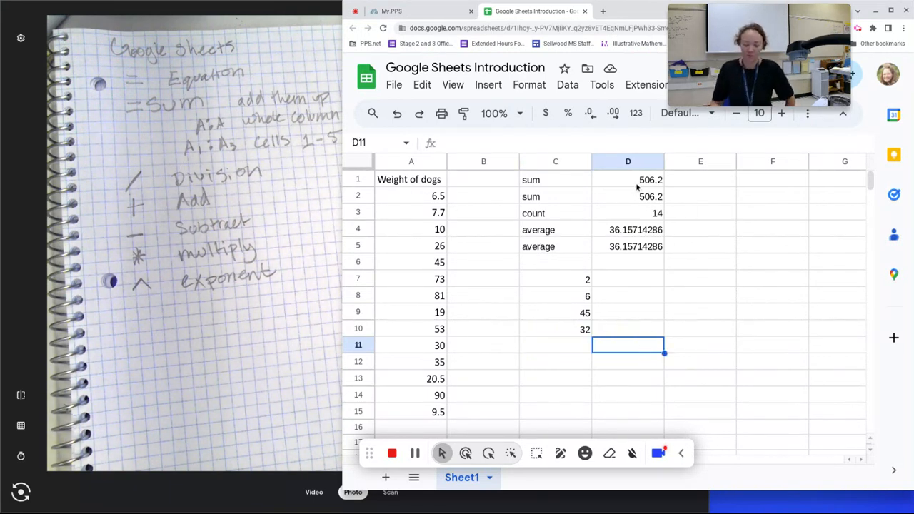
Step: Enter =QUARTILE(A:A,1) in D11, giving 12.25, and label C11 'quartile 1'
type("=")
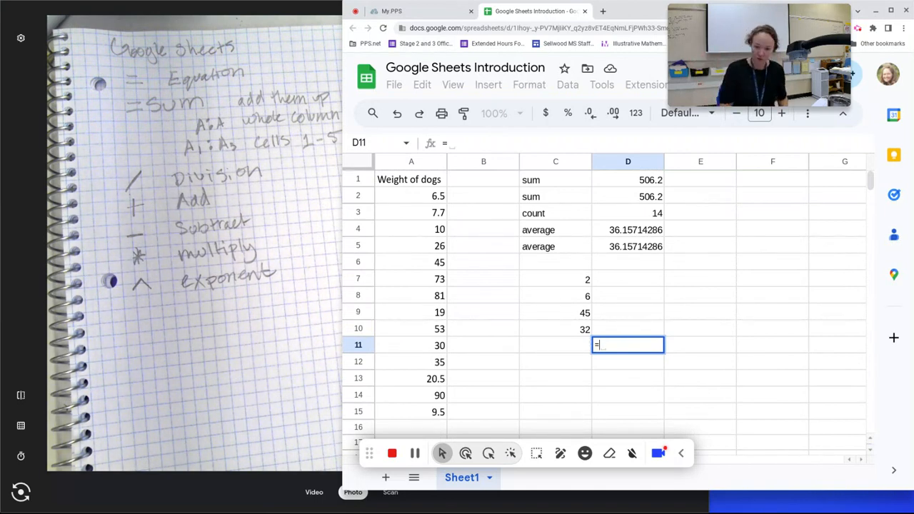
type("quartil")
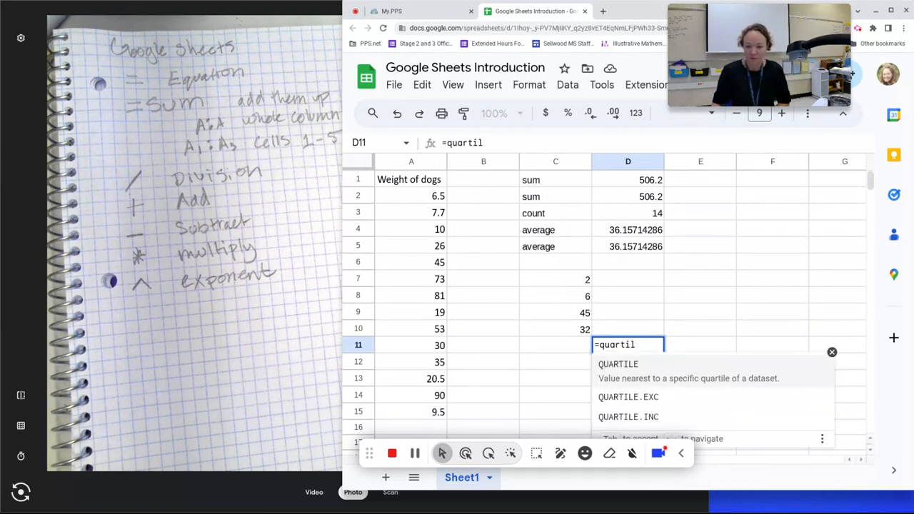
left_click(625, 363)
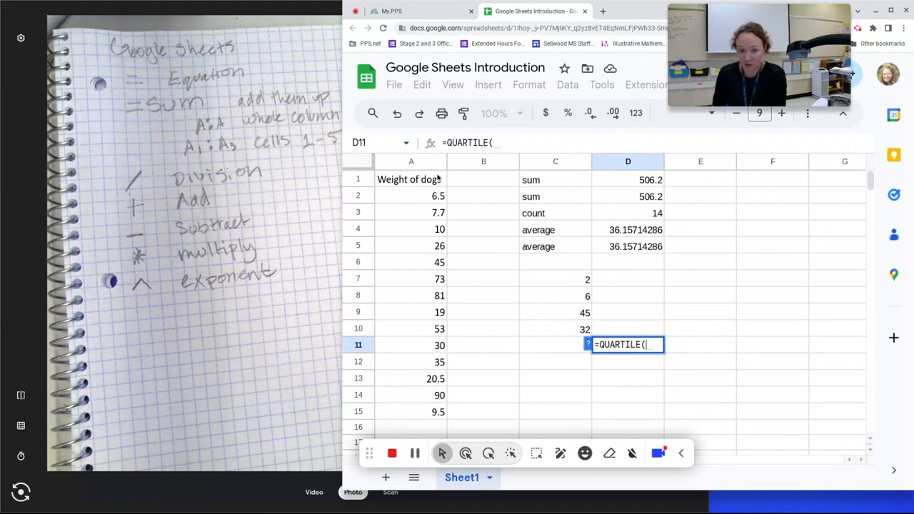
left_click(421, 163)
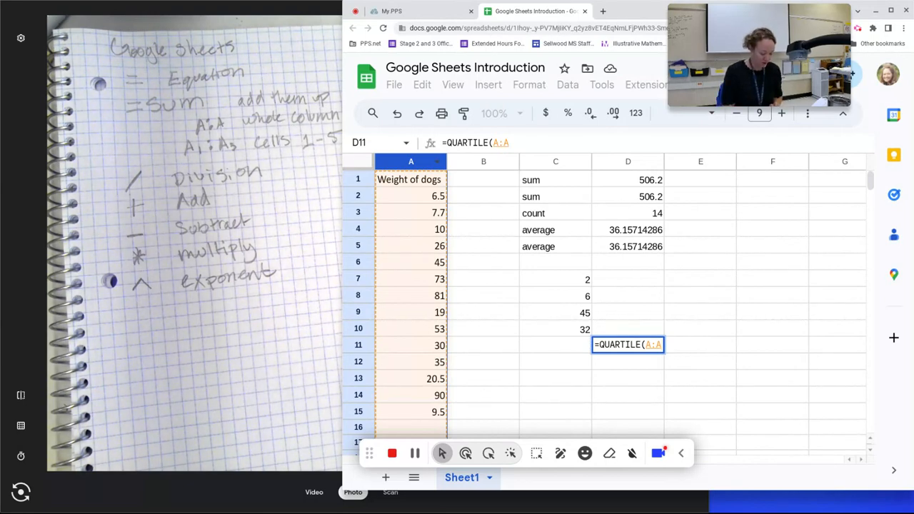
type(",")
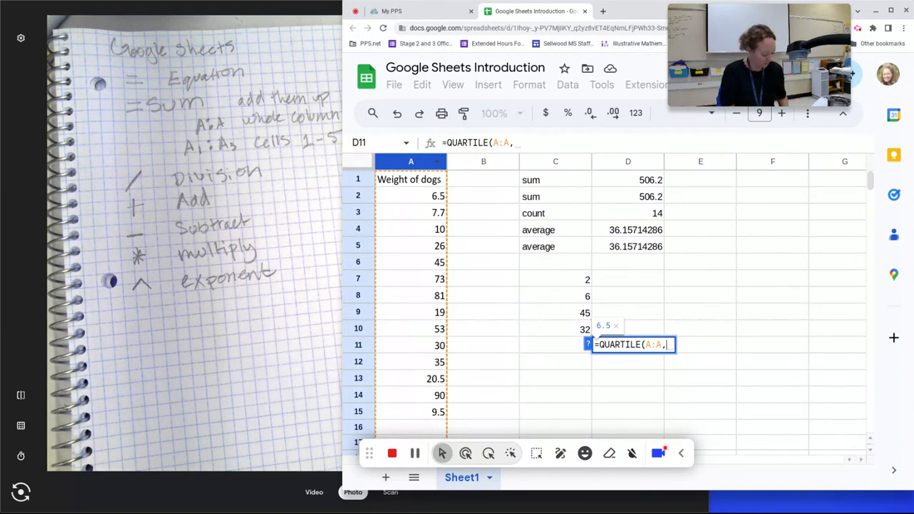
type("1)")
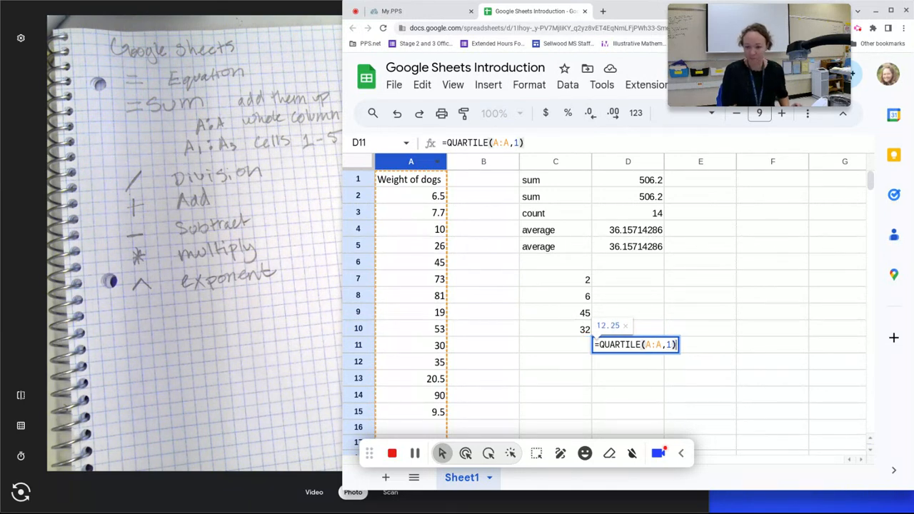
key("Return")
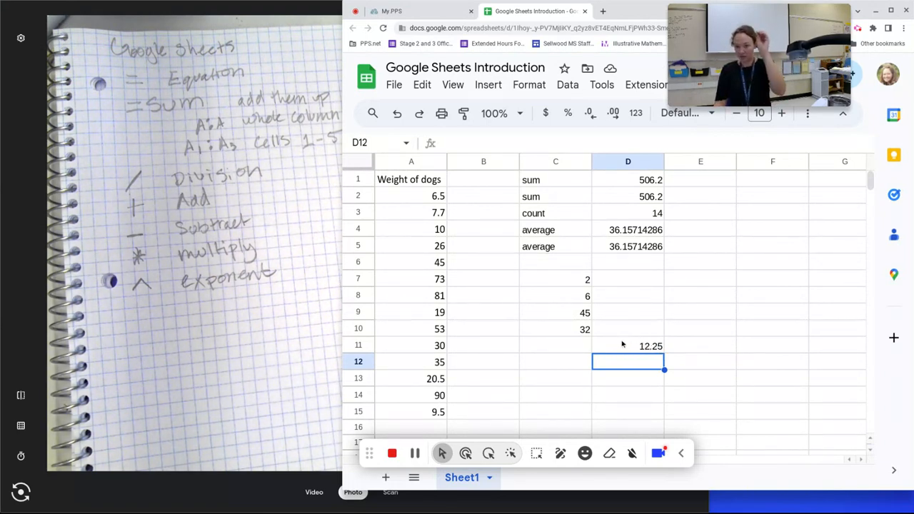
left_click(585, 345)
type("quartile 1")
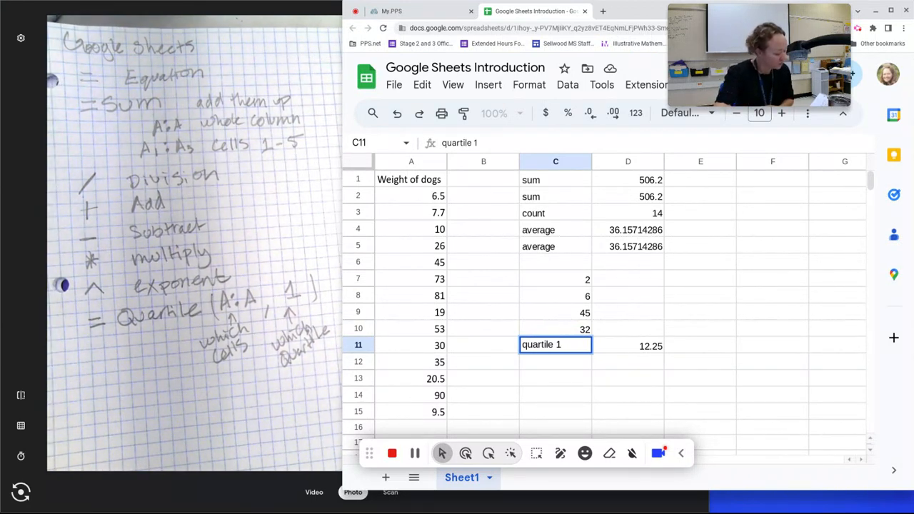
Step: Enter =MEDIAN(A:A) in D12, giving a median weight of 28
left_click(556, 365)
left_click(640, 363)
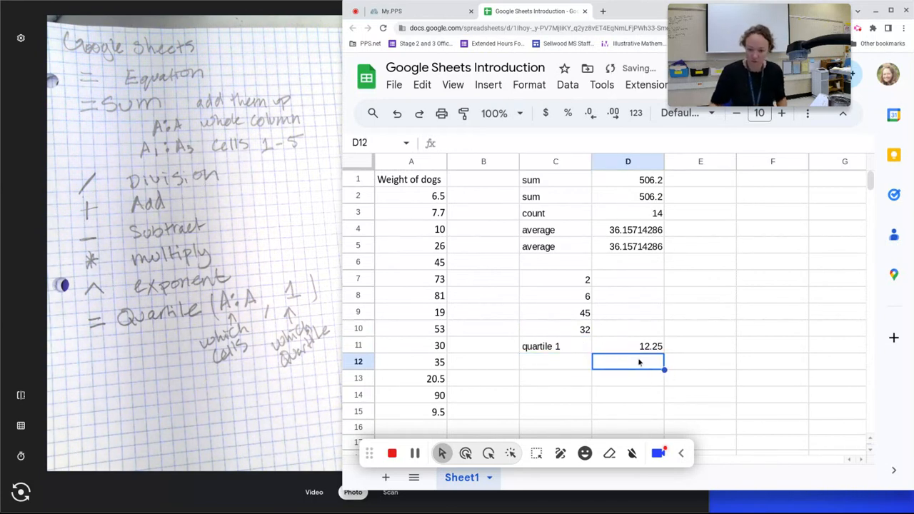
type("=med")
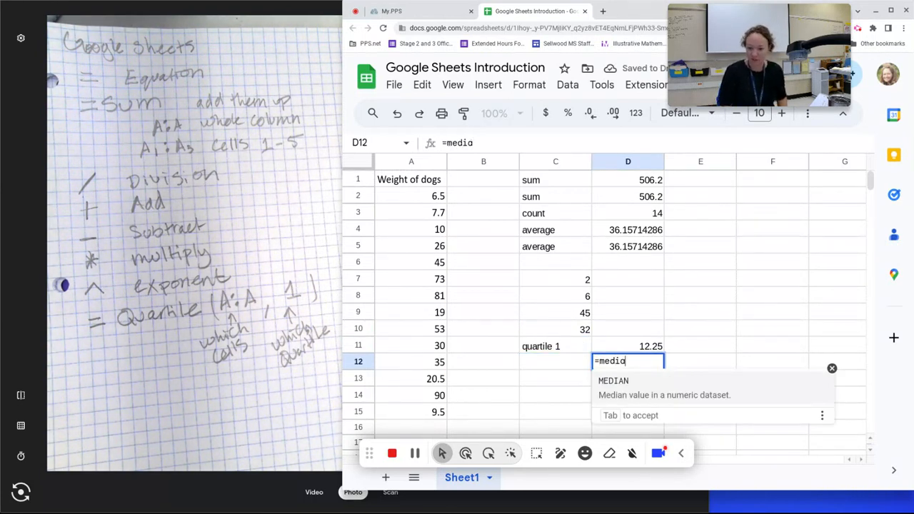
type("ia")
key("Tab")
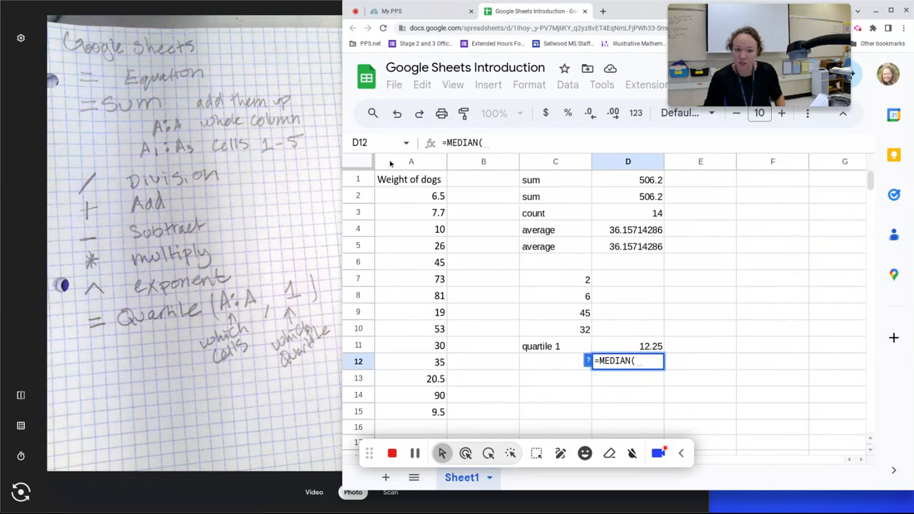
left_click(392, 163)
key("Return")
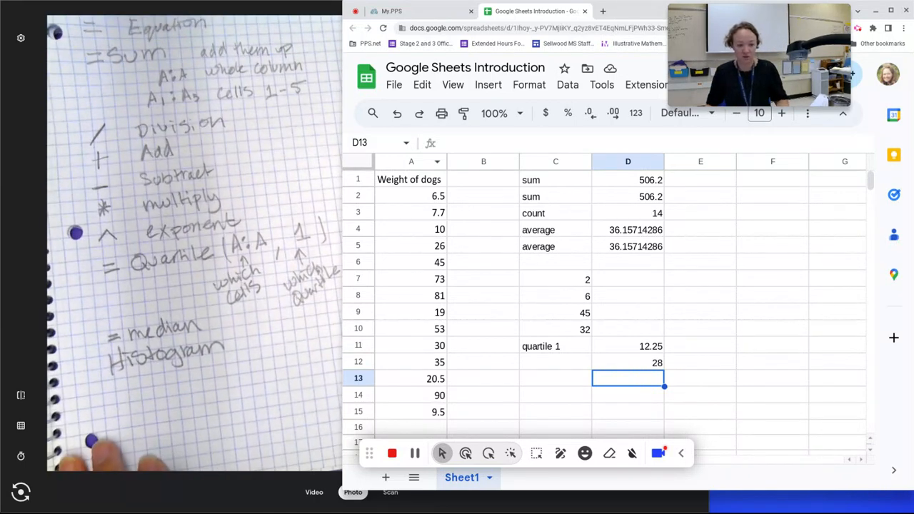
left_click(422, 166)
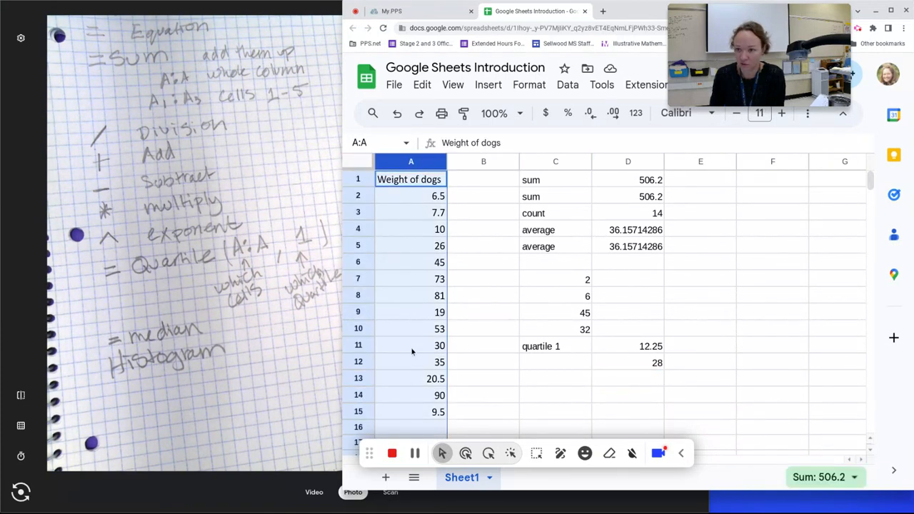
Step: Insert a chart from column A, producing 'Histogram of Weight of dogs' from A1:A15
left_click(490, 87)
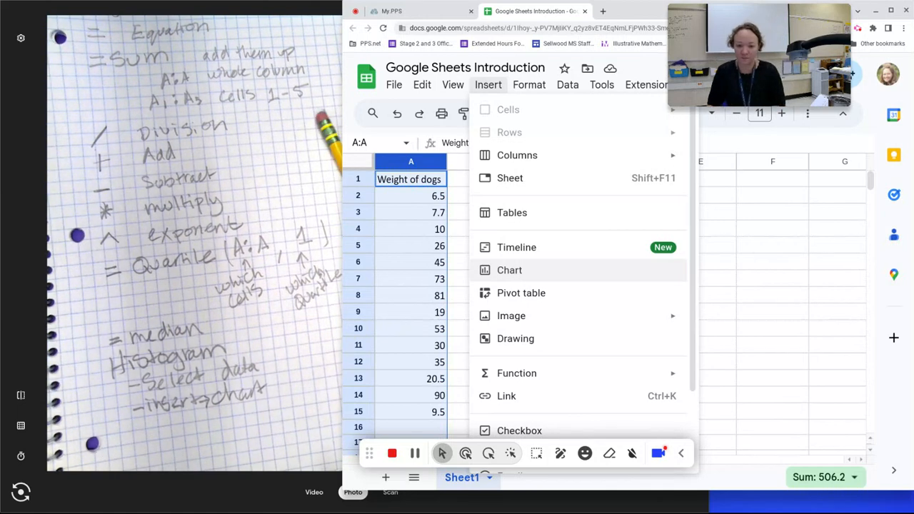
left_click(510, 270)
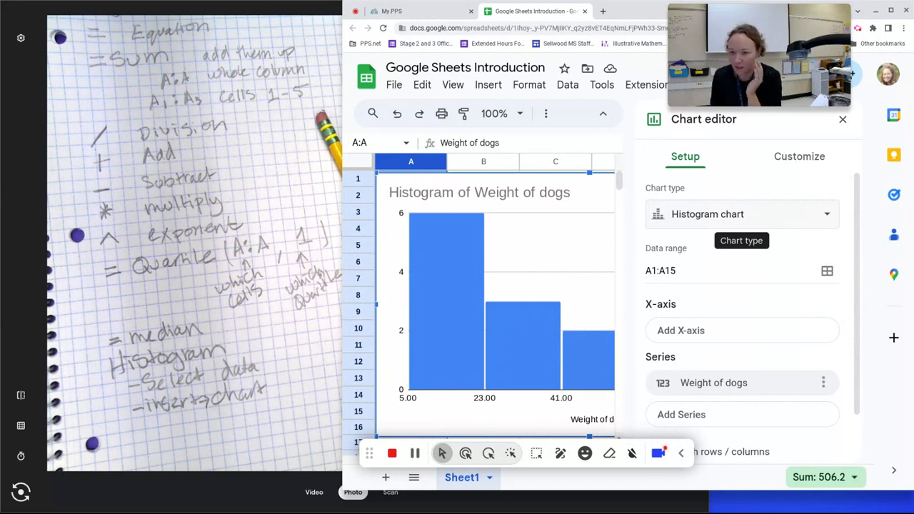
Step: Reselect Histogram chart as the chart type in the Chart editor
left_click(732, 217)
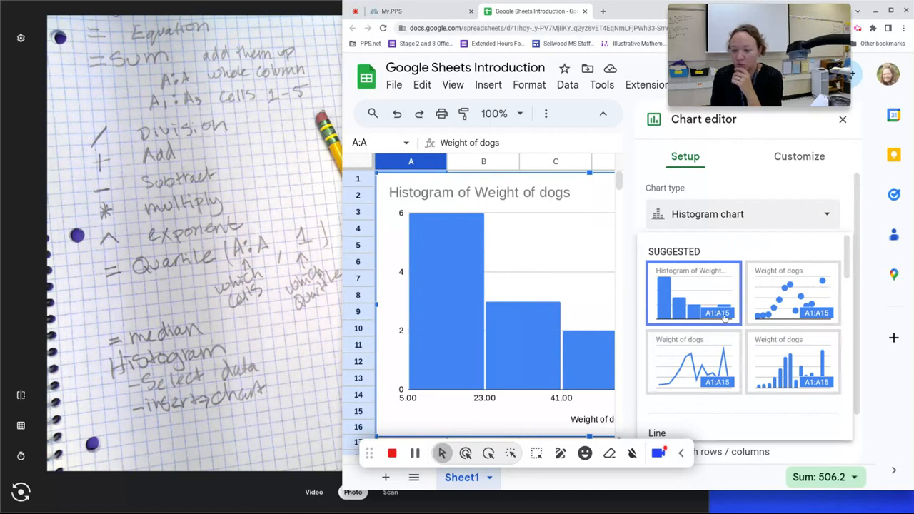
scroll(725, 318, "down", 1)
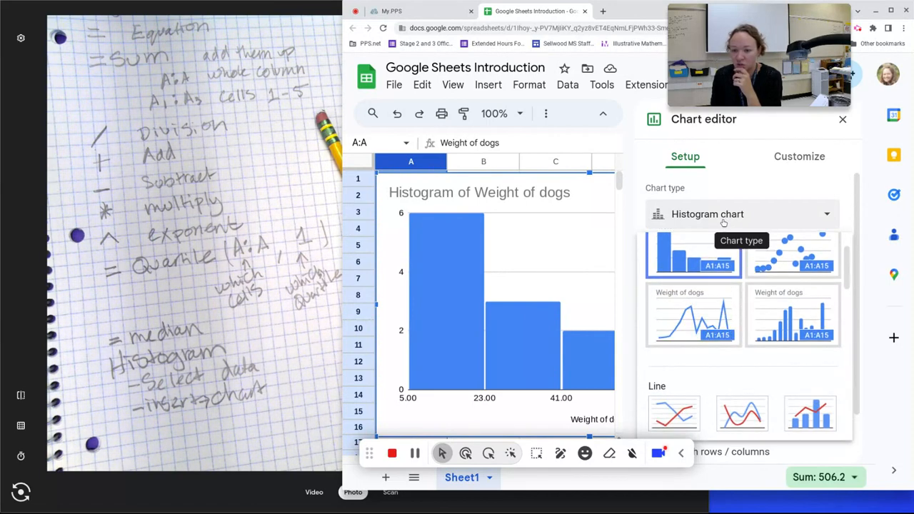
scroll(714, 333, "down", 4)
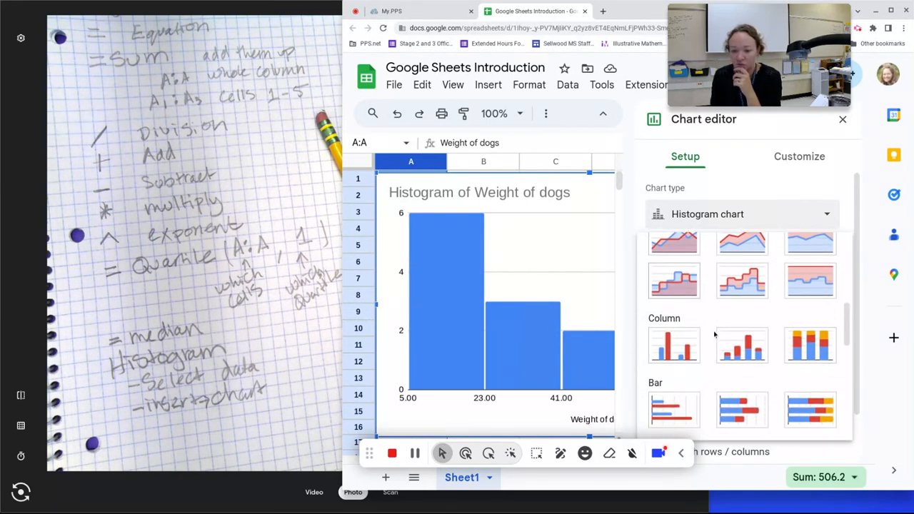
scroll(714, 331, "down", 6)
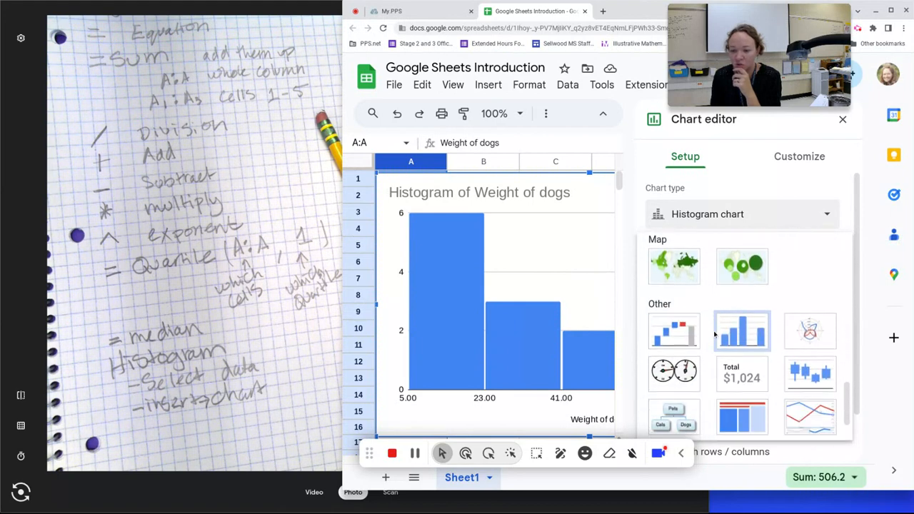
scroll(715, 334, "down", 1)
scroll(714, 334, "up", 12)
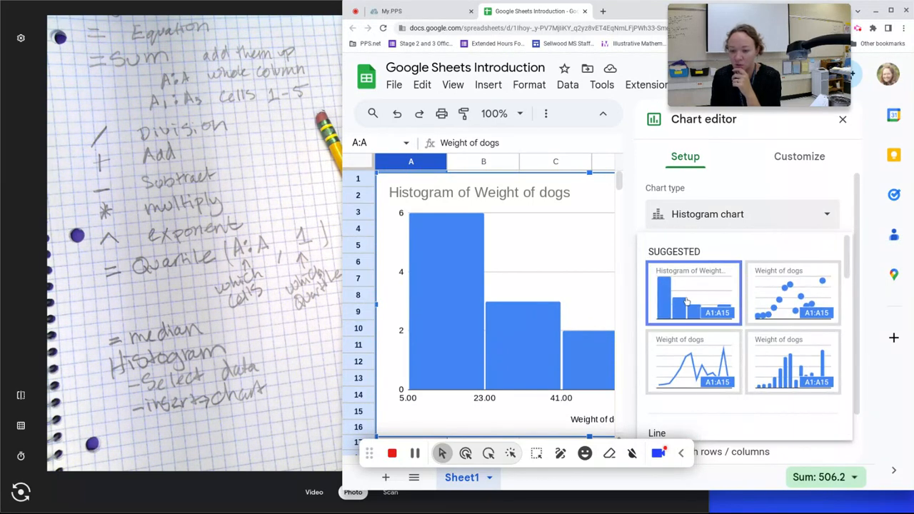
left_click(687, 300)
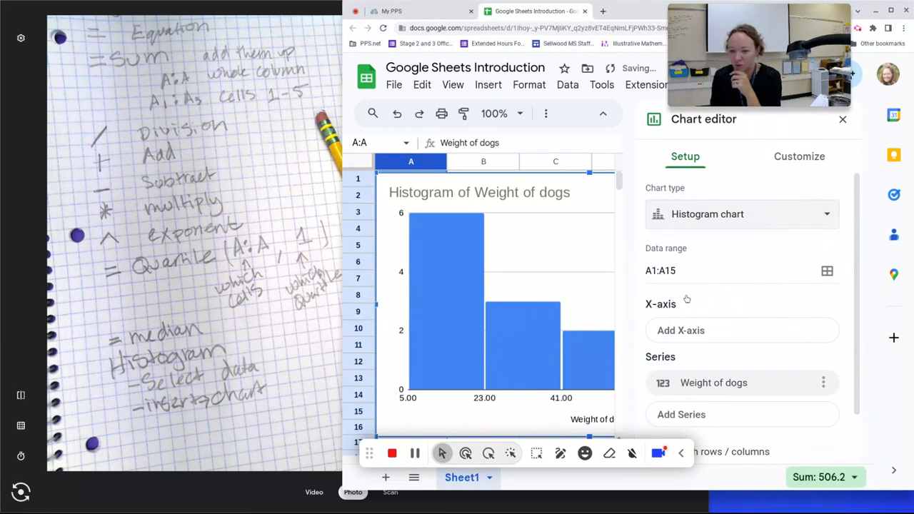
scroll(736, 318, "down", 1)
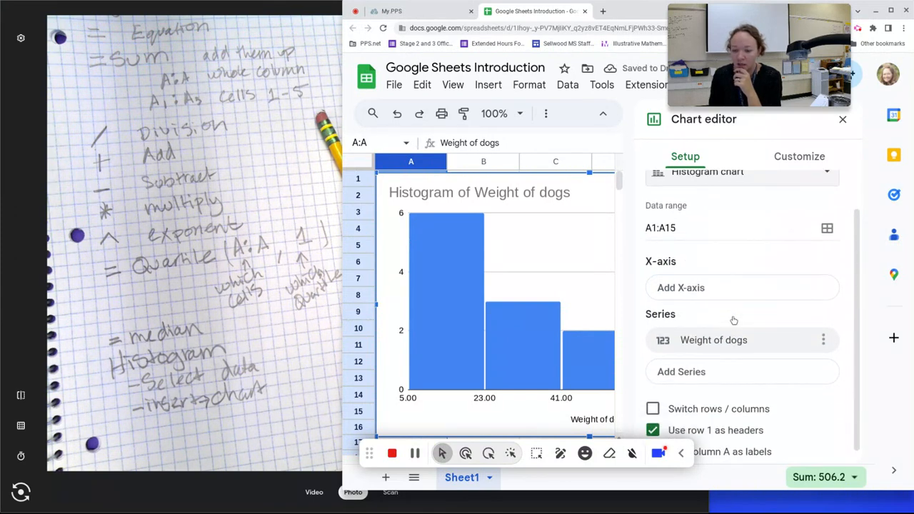
scroll(726, 317, "up", 1)
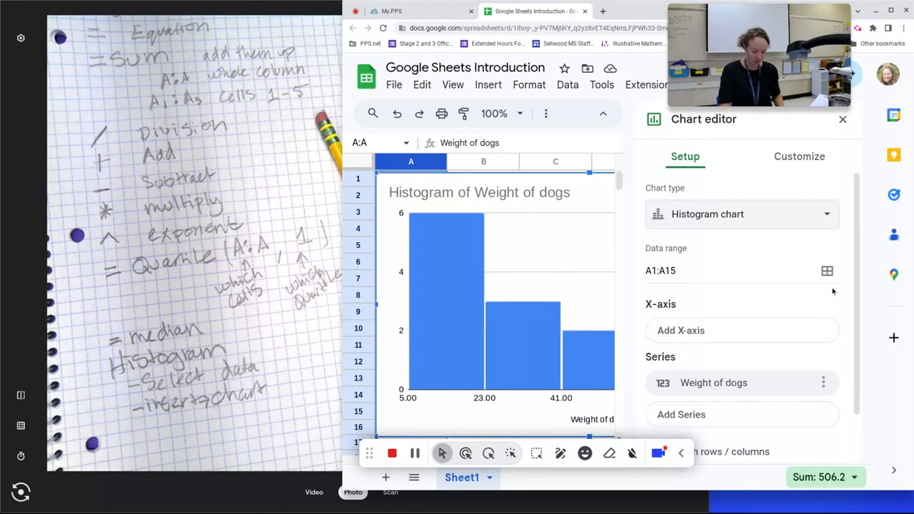
Step: Zoom the browser out two levels and bring up the chart's Customize options
key("ctrl+minus")
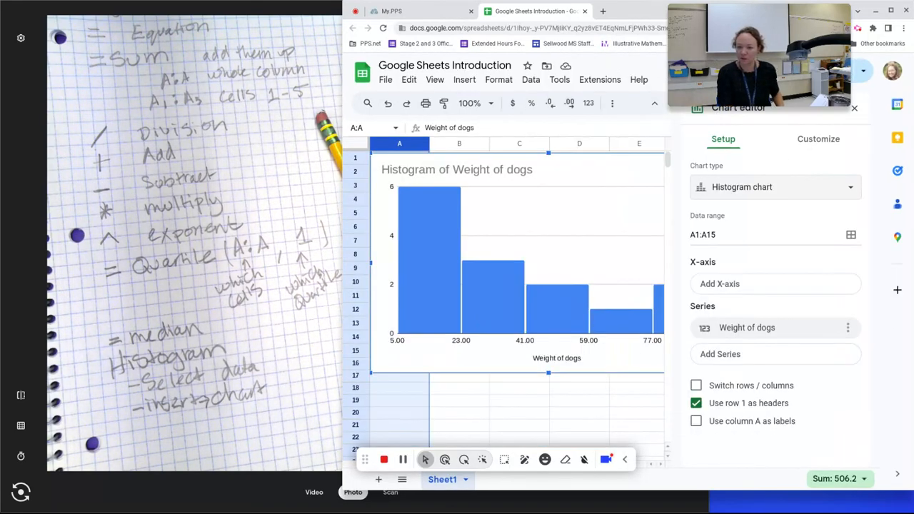
key("ctrl+minus")
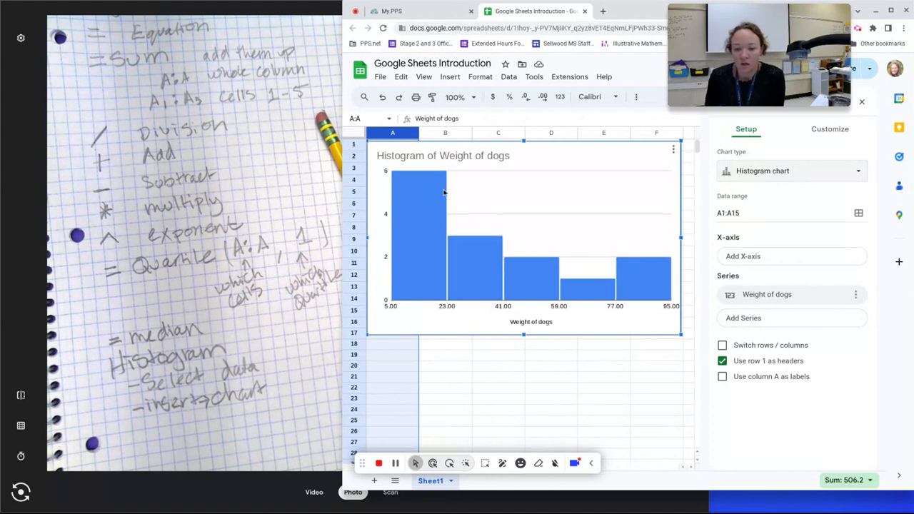
left_click(831, 130)
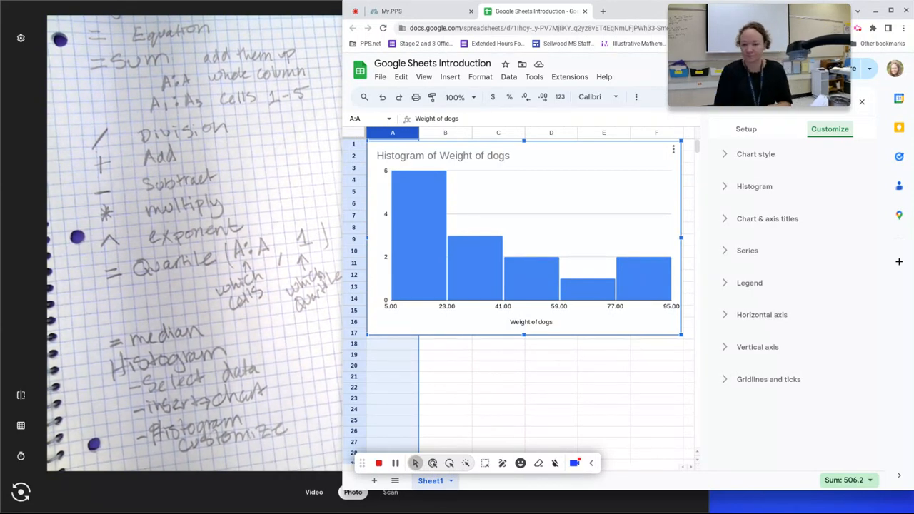
Step: Set the Histogram bucket size to 10, grouping weights in intervals from 5 to 95
left_click(726, 187)
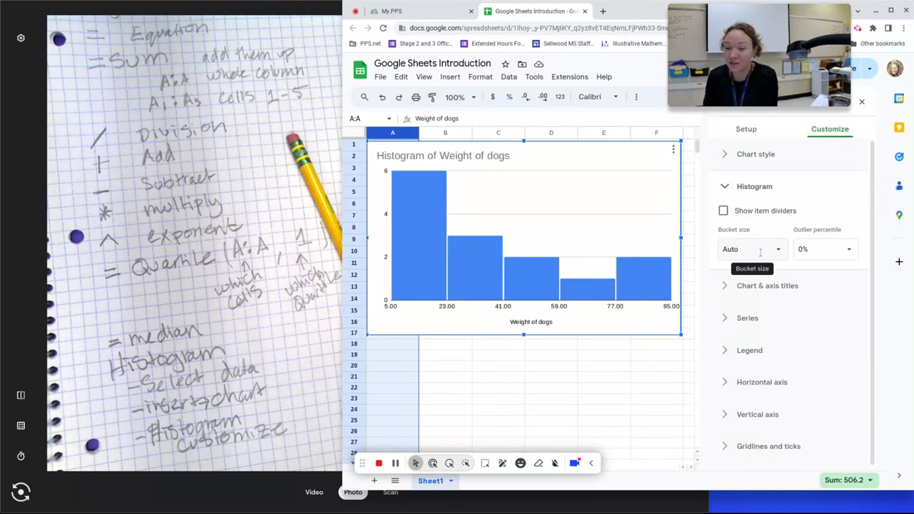
left_click(760, 252)
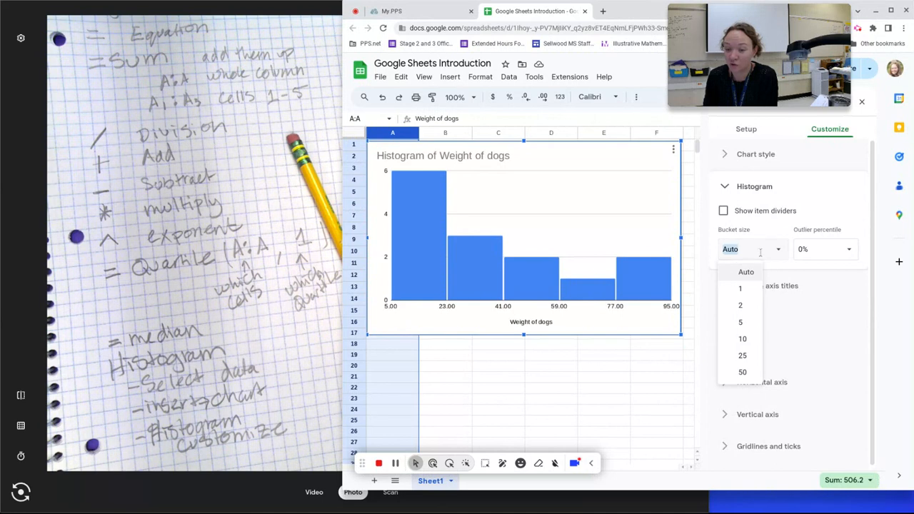
left_click(745, 340)
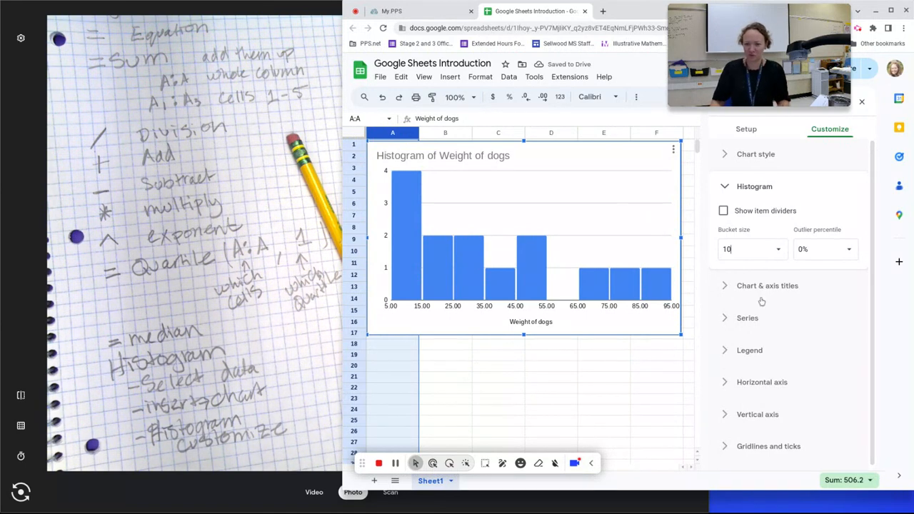
left_click(751, 252)
left_click(774, 250)
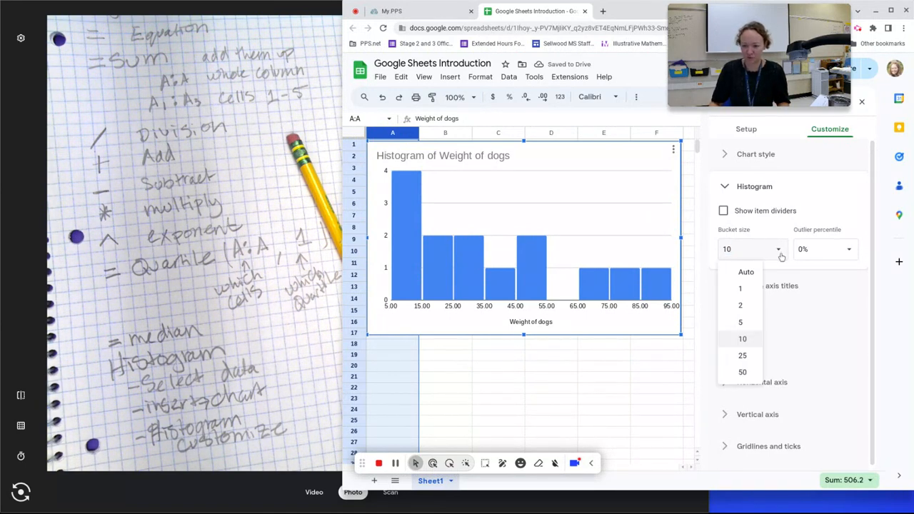
left_click(754, 271)
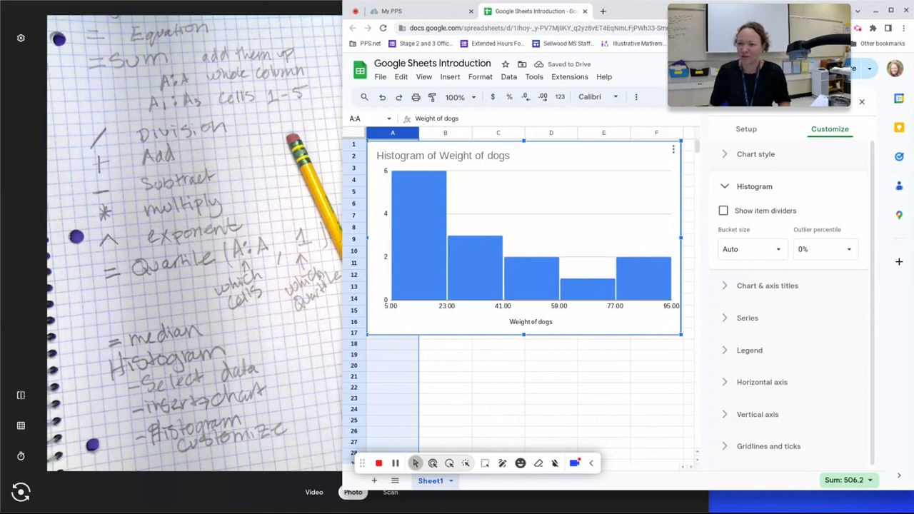
left_click(777, 250)
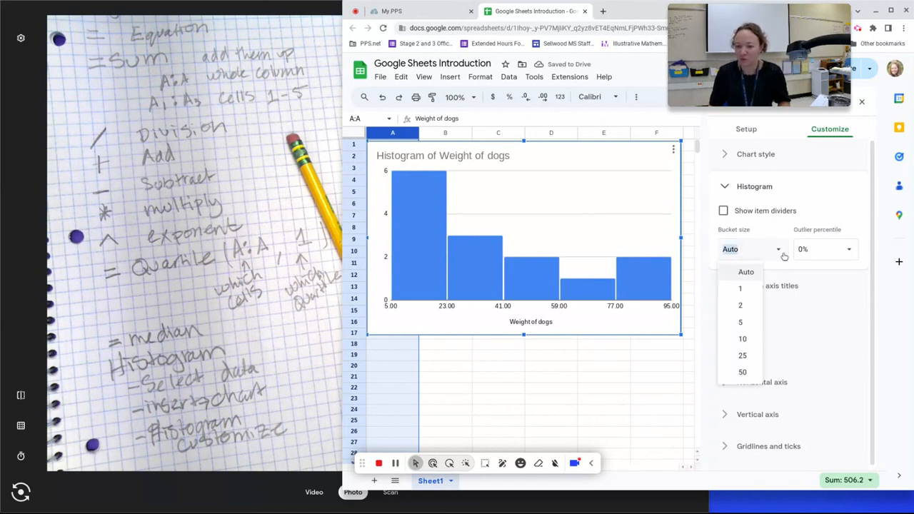
left_click(740, 340)
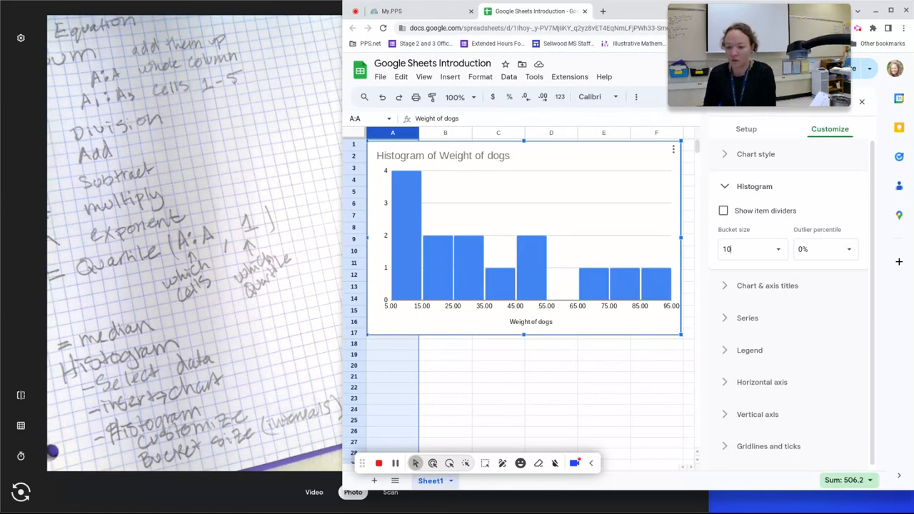
left_click(727, 286)
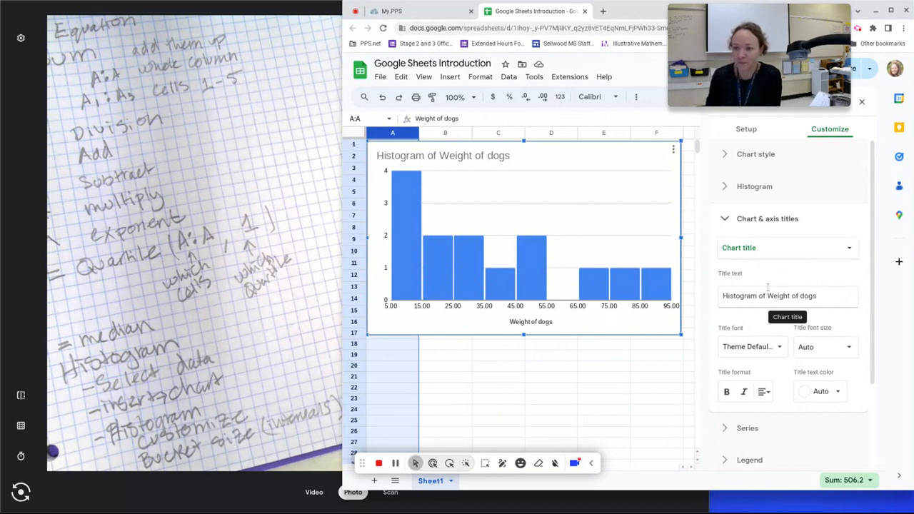
Step: Close the Chart editor and drag the histogram slightly right and down beside the data
left_click(864, 103)
left_click(659, 238)
left_click_drag(575, 209, 793, 206)
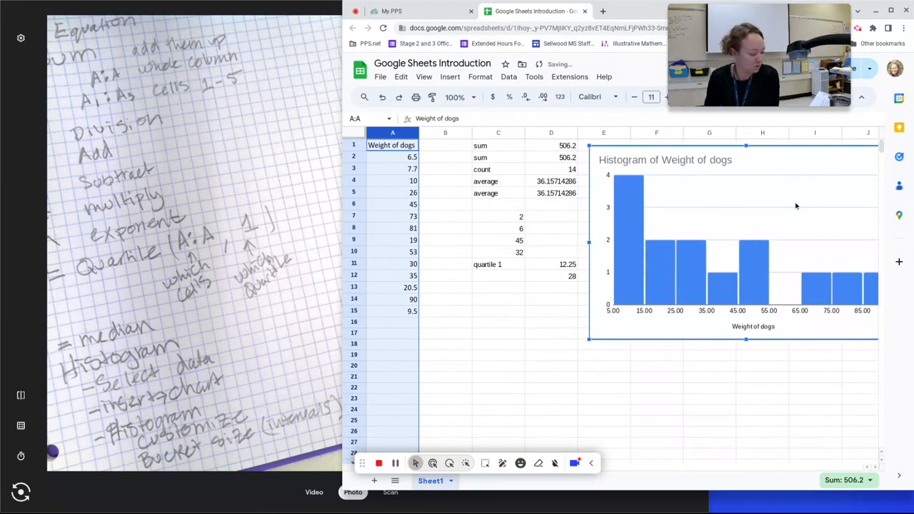